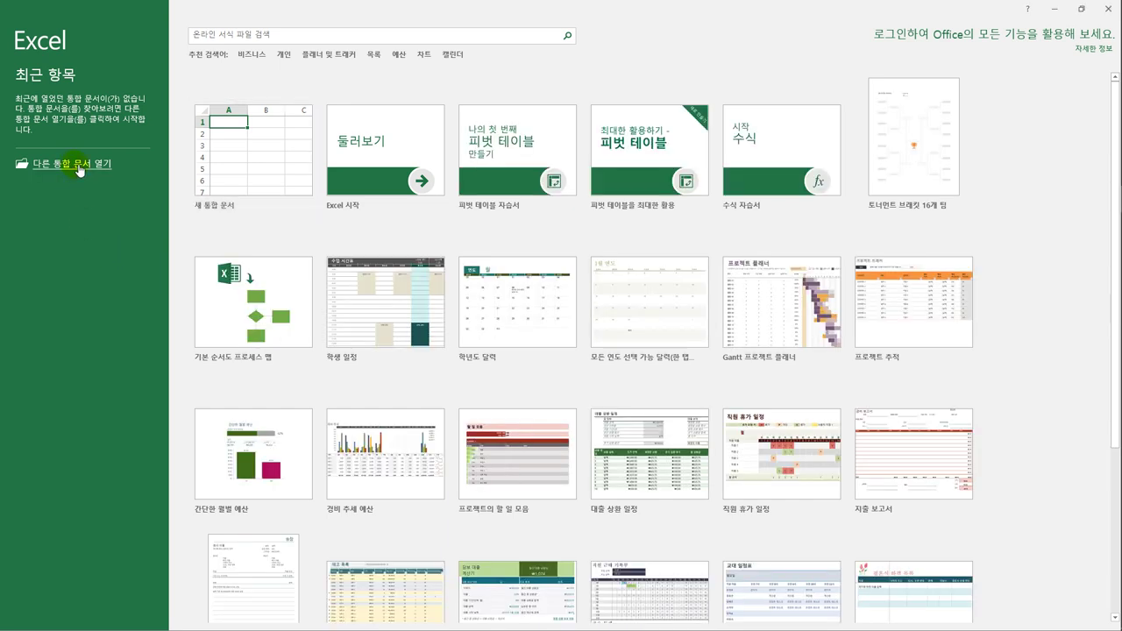
Open the workbook 기본작업-1 from the 이론 folder inside 컴활2급 on the local C: drive
left_click(79, 164)
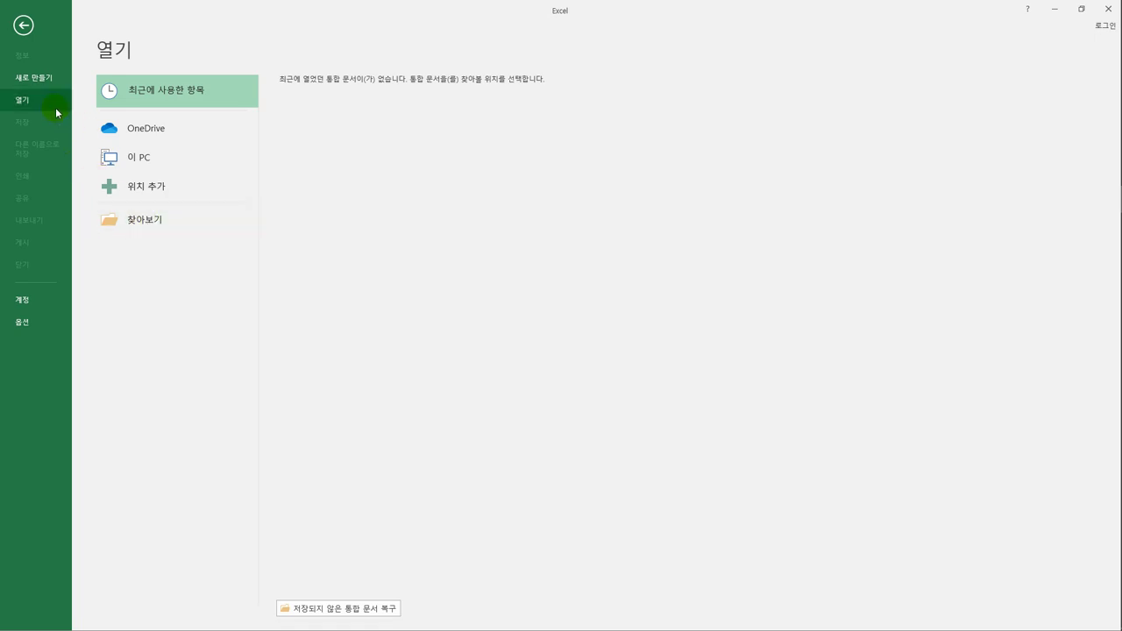
left_click(138, 223)
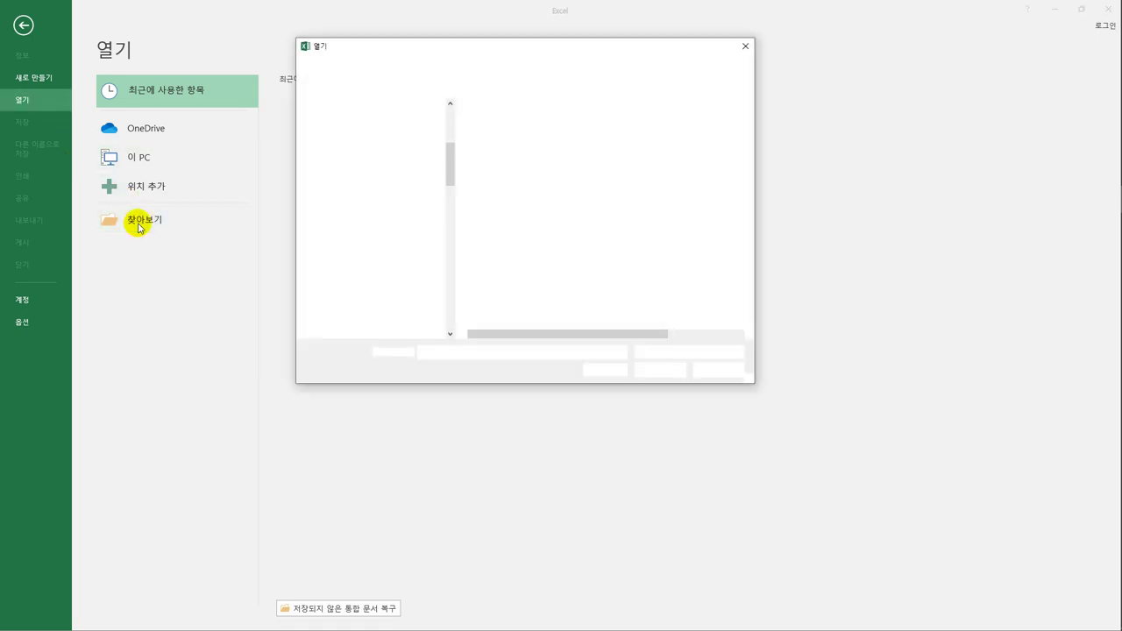
left_click(368, 218)
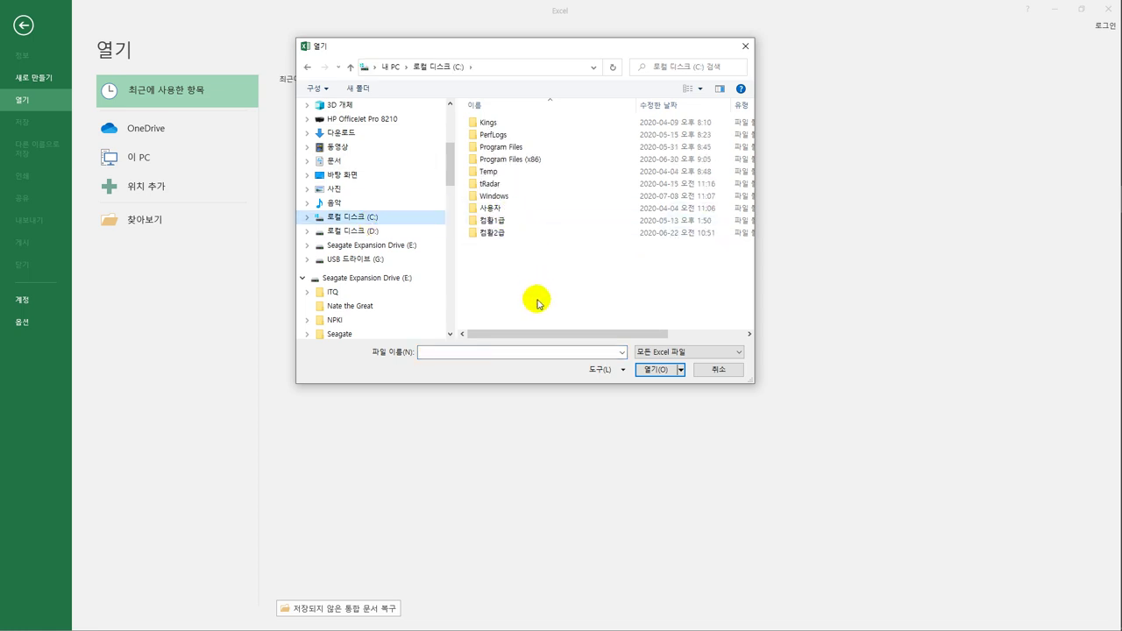
left_click(523, 235)
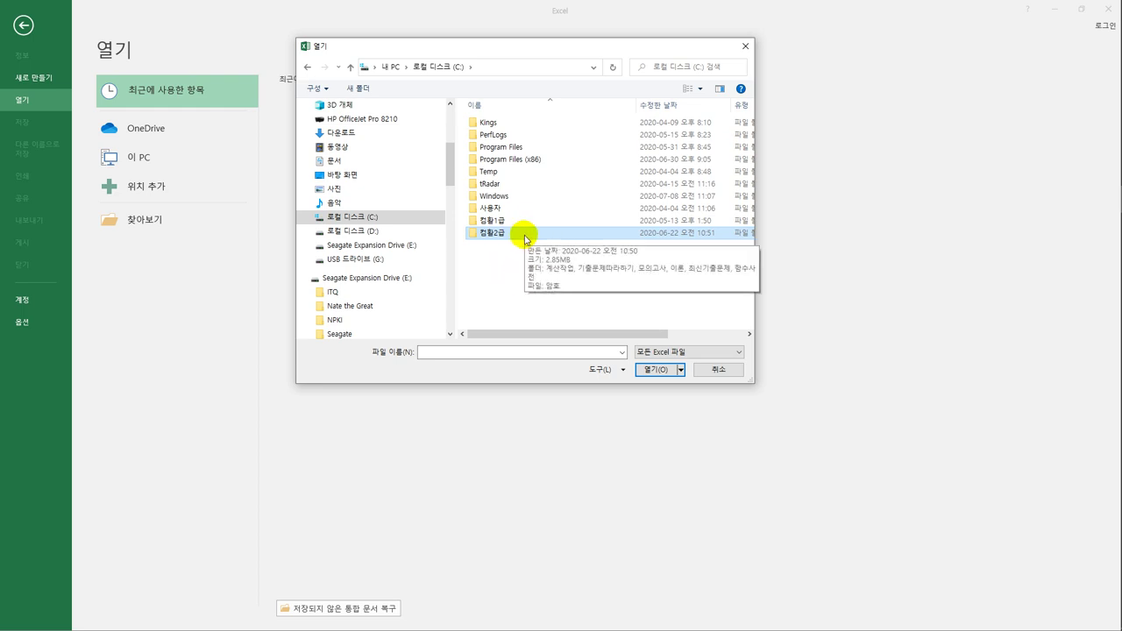
double_click(524, 234)
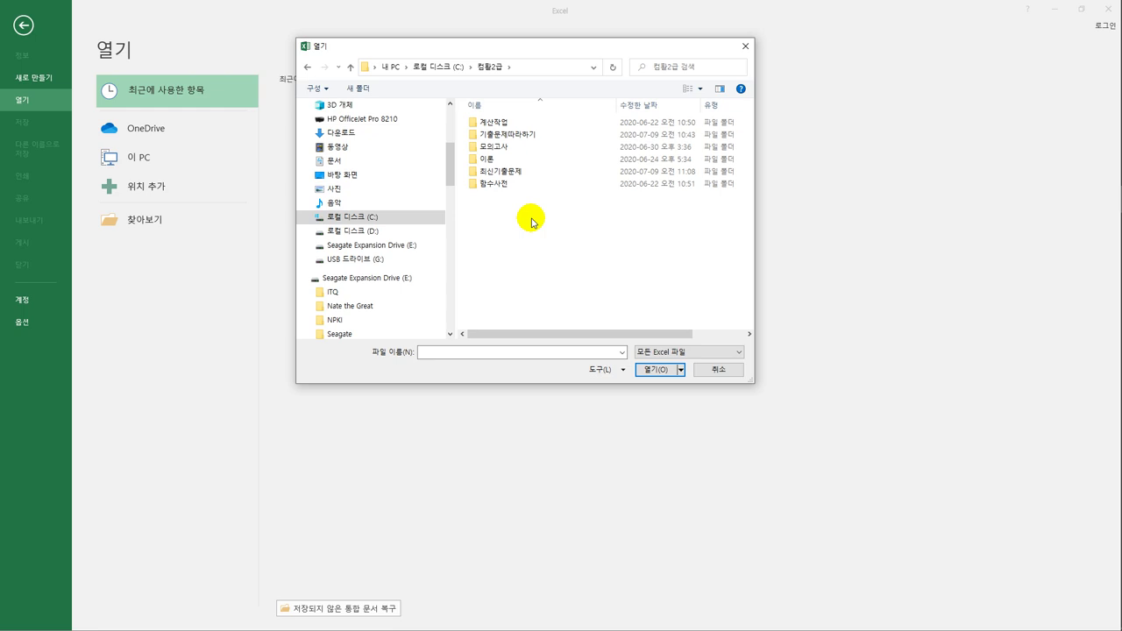
left_click(517, 163)
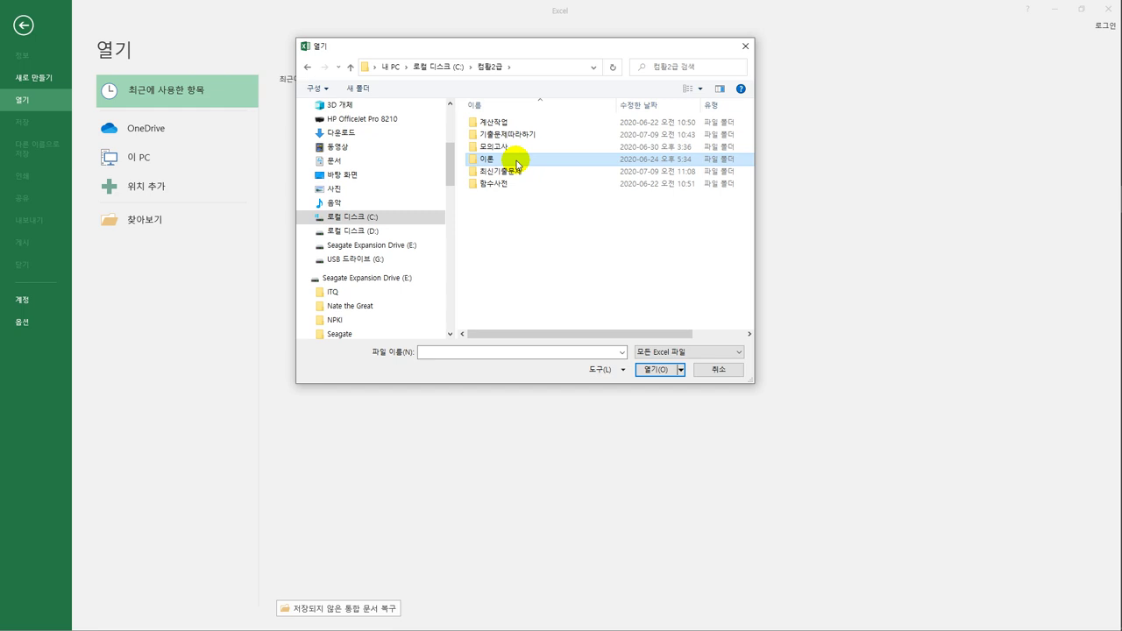
double_click(517, 164)
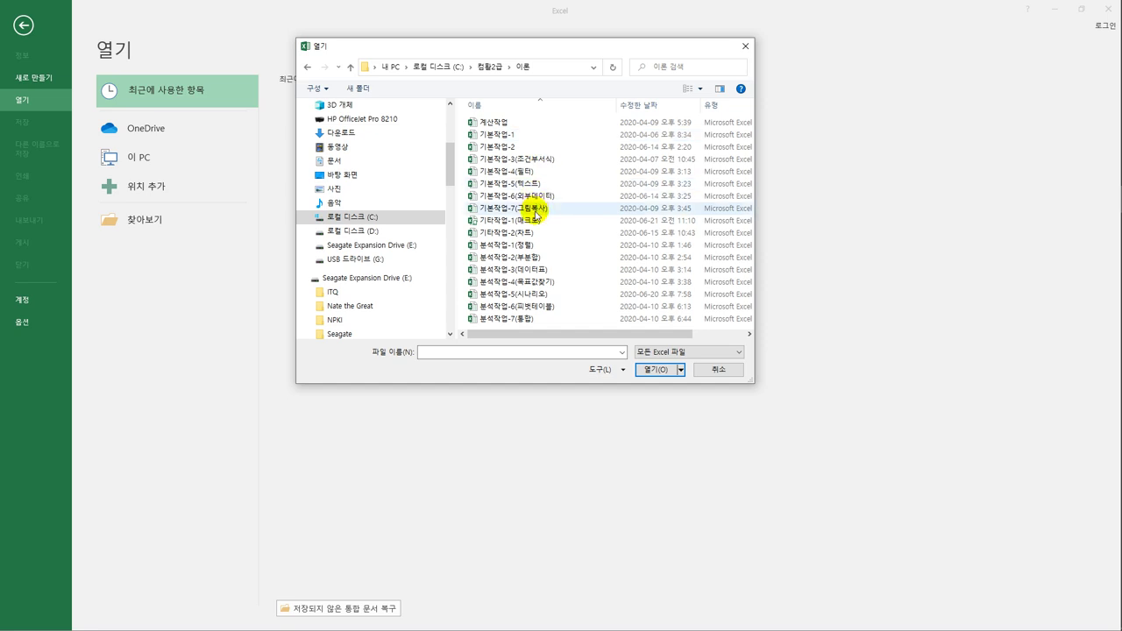
left_click(512, 136)
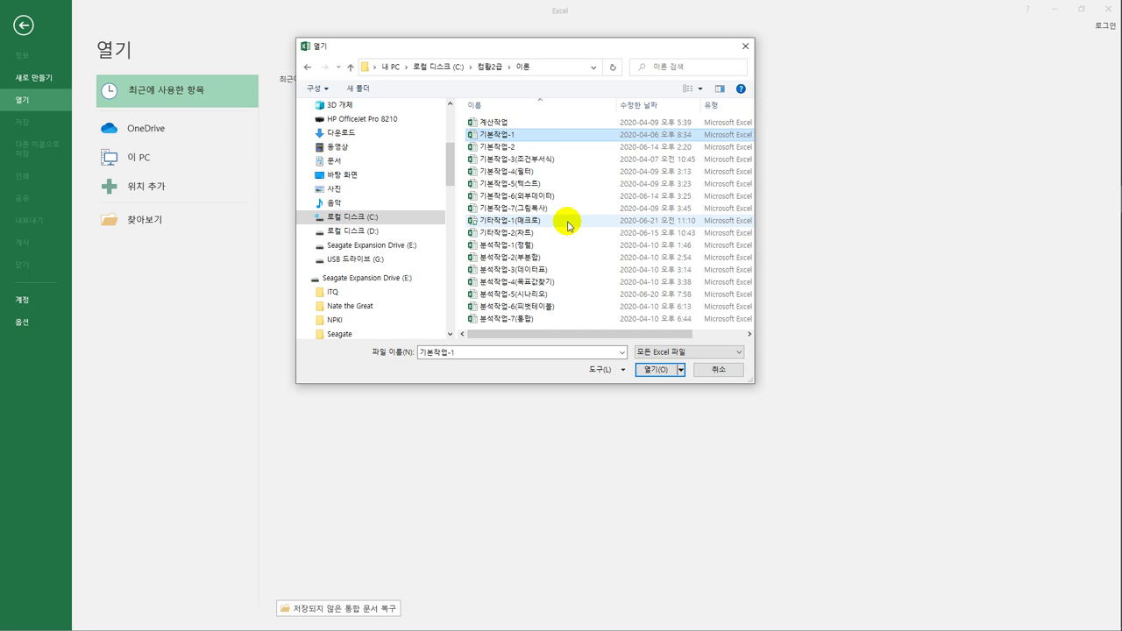
left_click(653, 369)
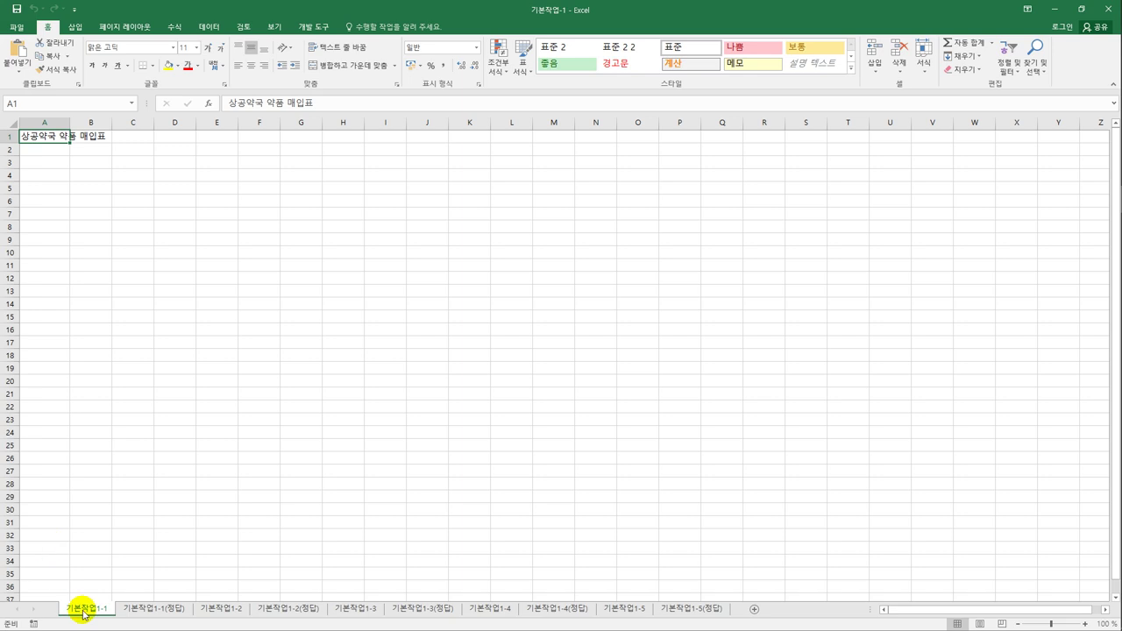
Compare the practice and answer sheets 기본작업1-1(정답), 기본작업1-2 and 기본작업1-2(정답), and return to sheet 기본작업1-1
left_click(147, 611)
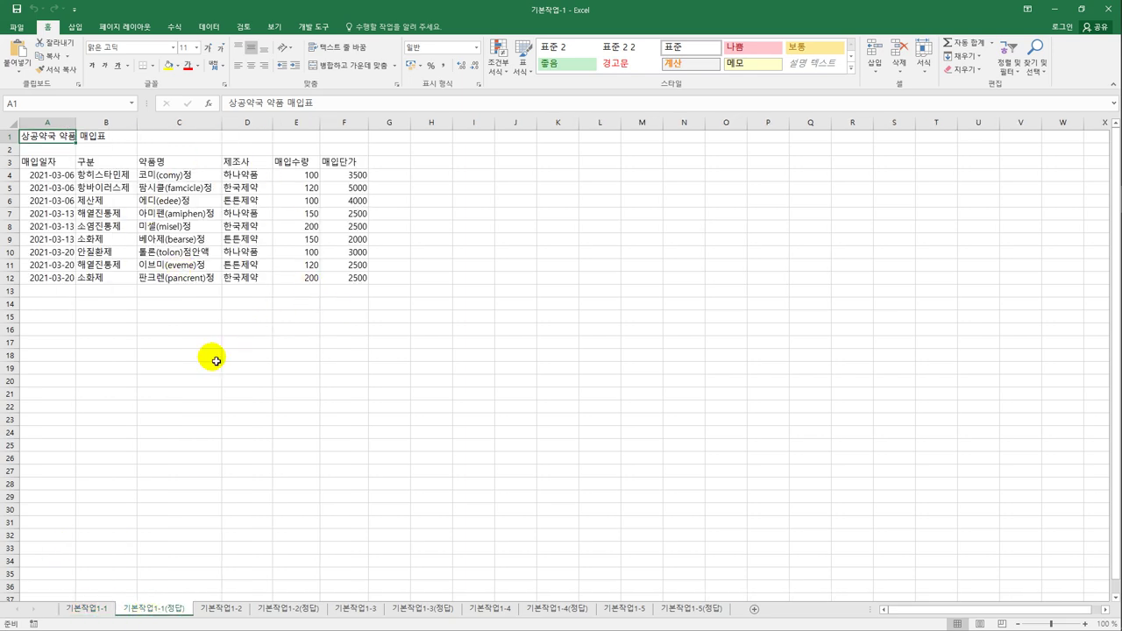
left_click(230, 611)
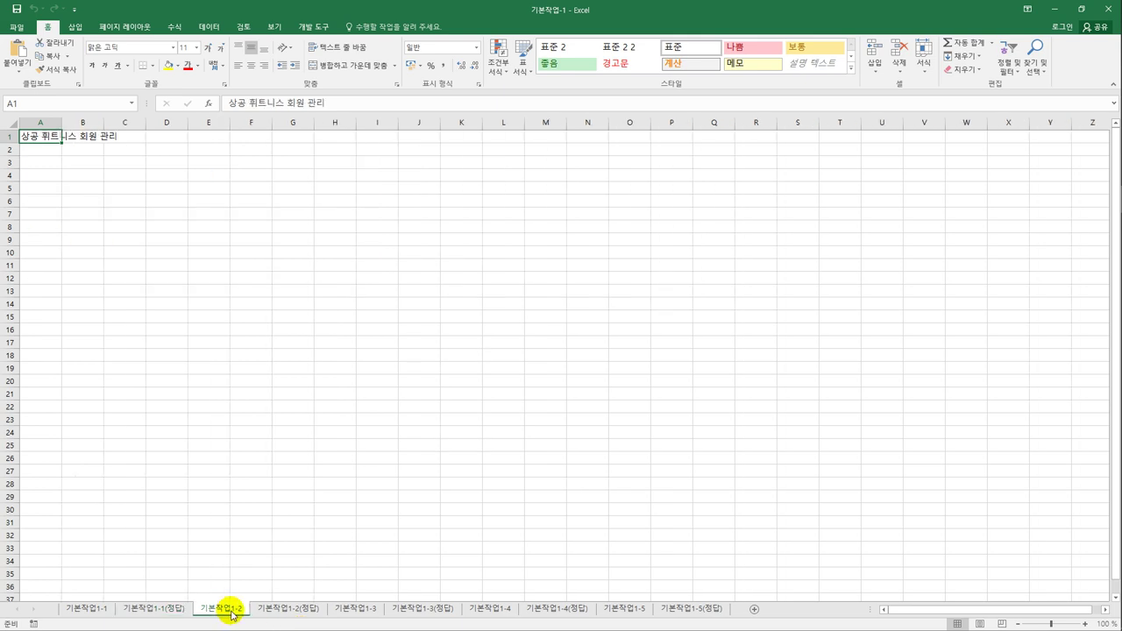
left_click(277, 609)
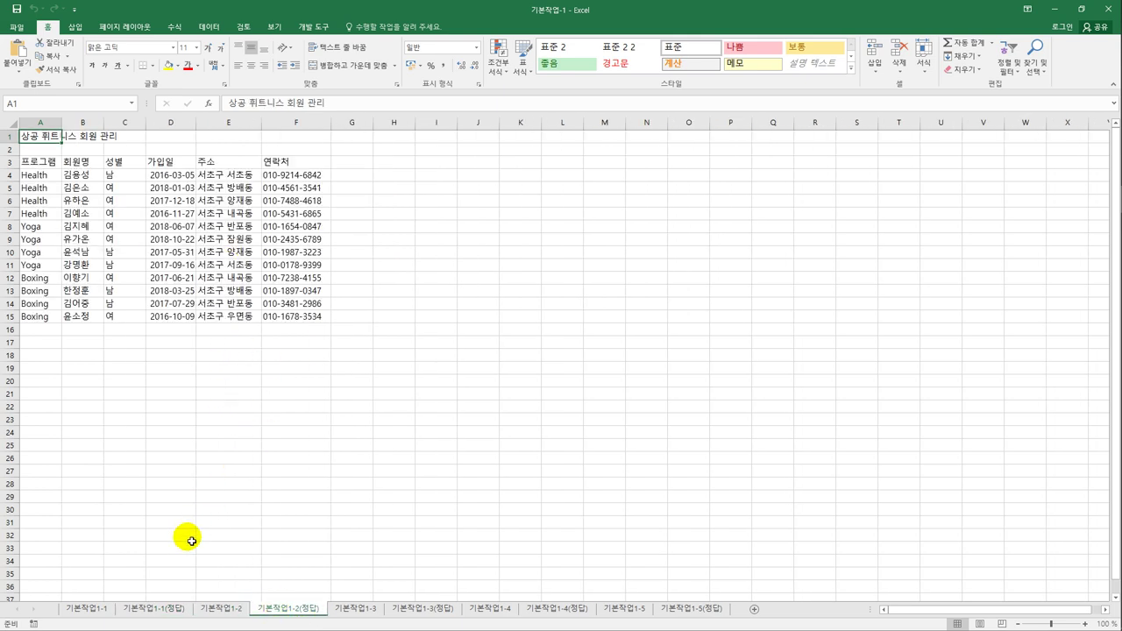
left_click(89, 608)
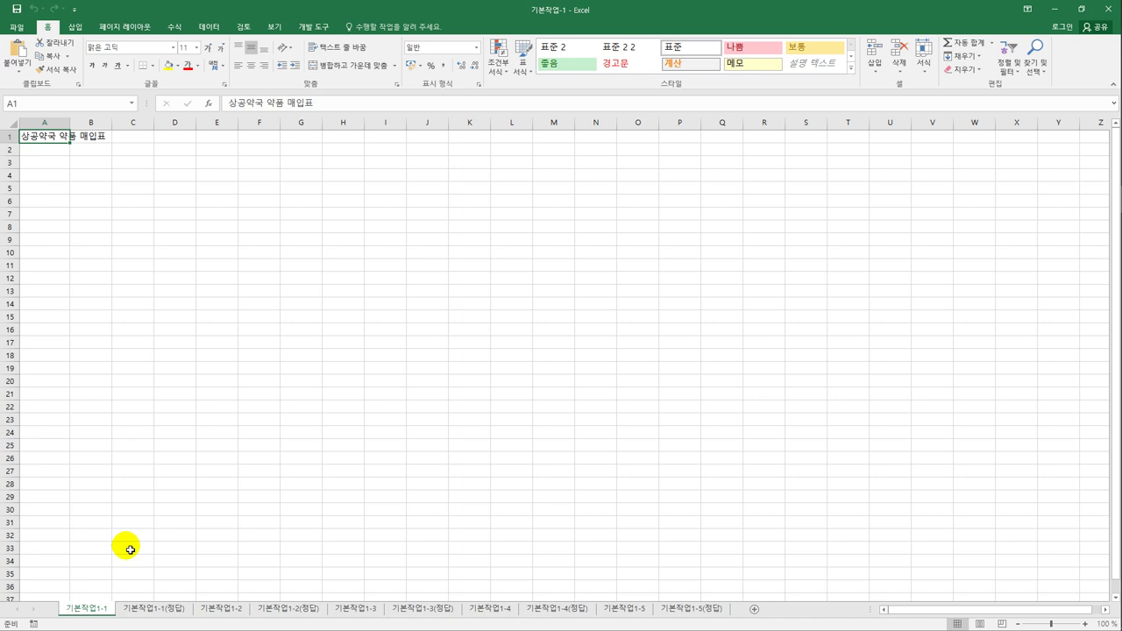
Select the range A3:F12 on sheet 기본작업1-1 as the data entry area
left_click(52, 166)
left_click_drag(47, 163, 291, 280)
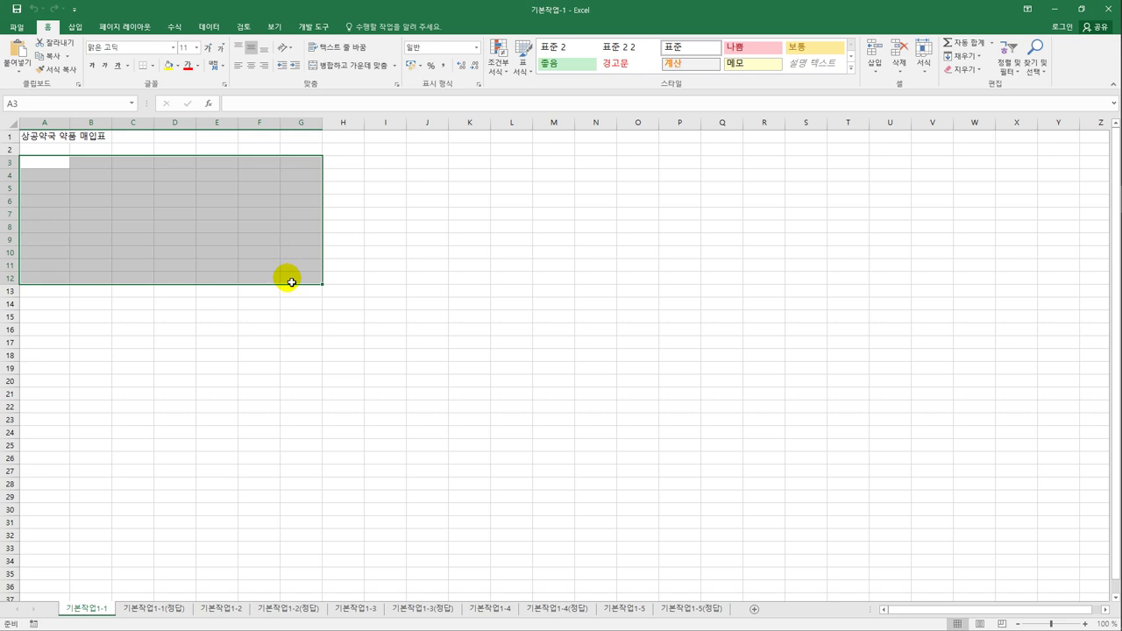
left_click(60, 166)
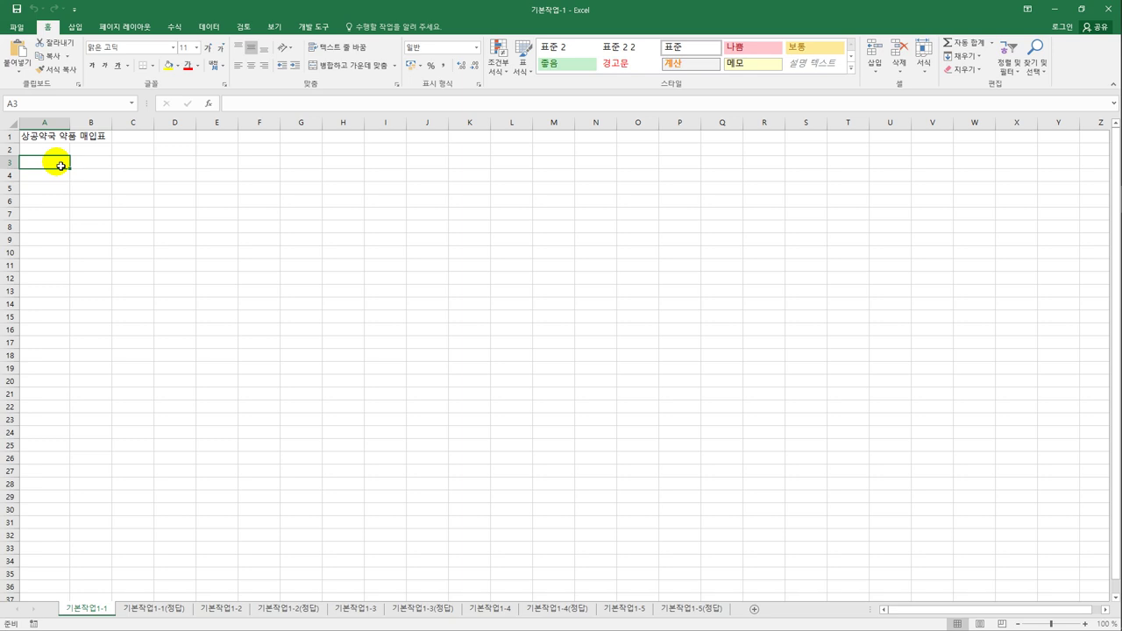
left_click_drag(61, 165, 311, 273)
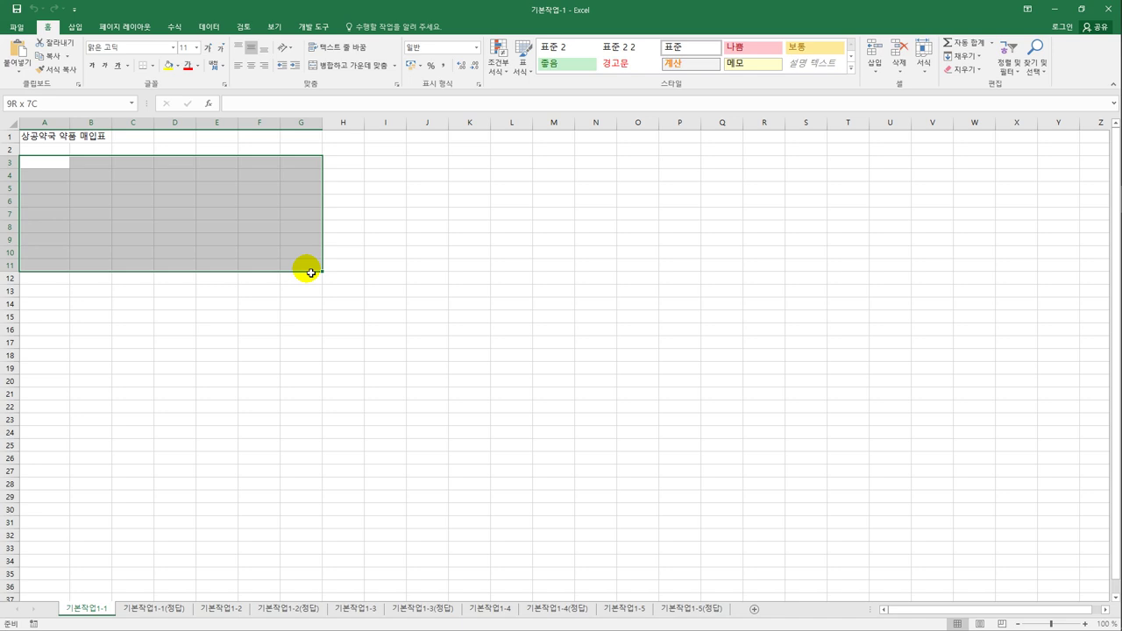
left_click_drag(311, 272, 273, 280)
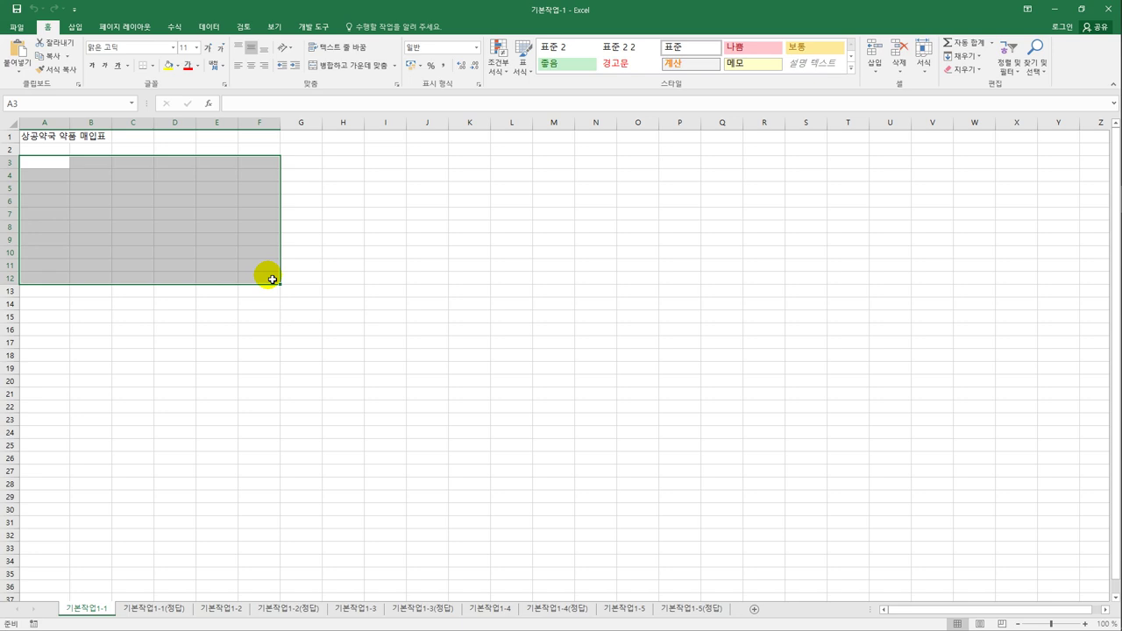
Enter the heading 매입일자 in A3 and the date 2021-3-6 in A4, keeping the entry range selected
type("a")
key("BackSpace")
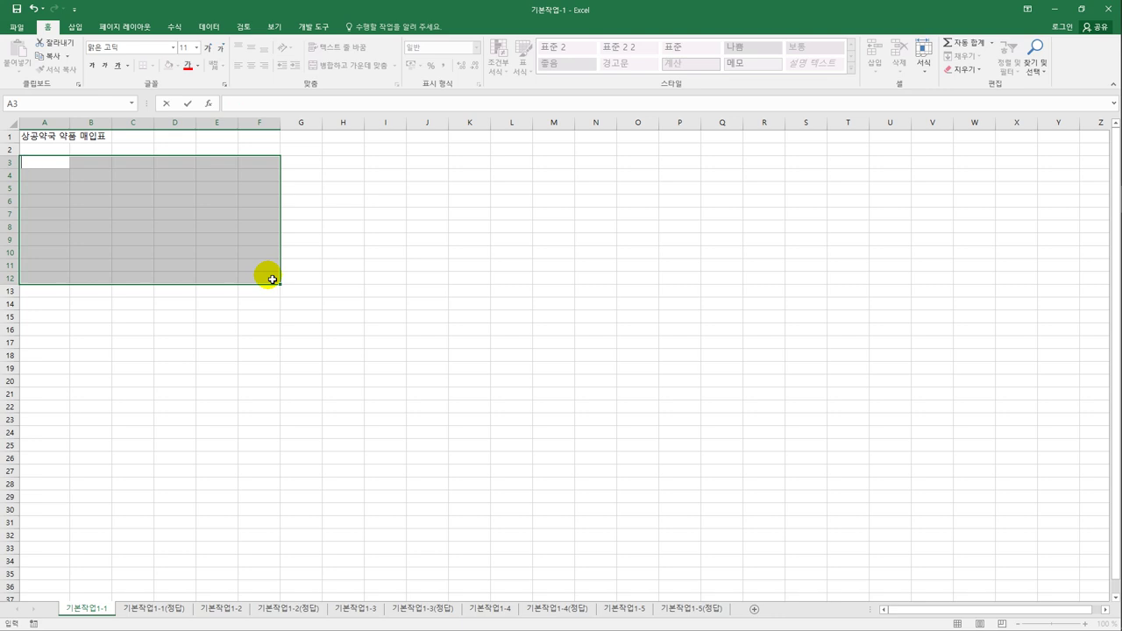
type("매입일자")
key("Return")
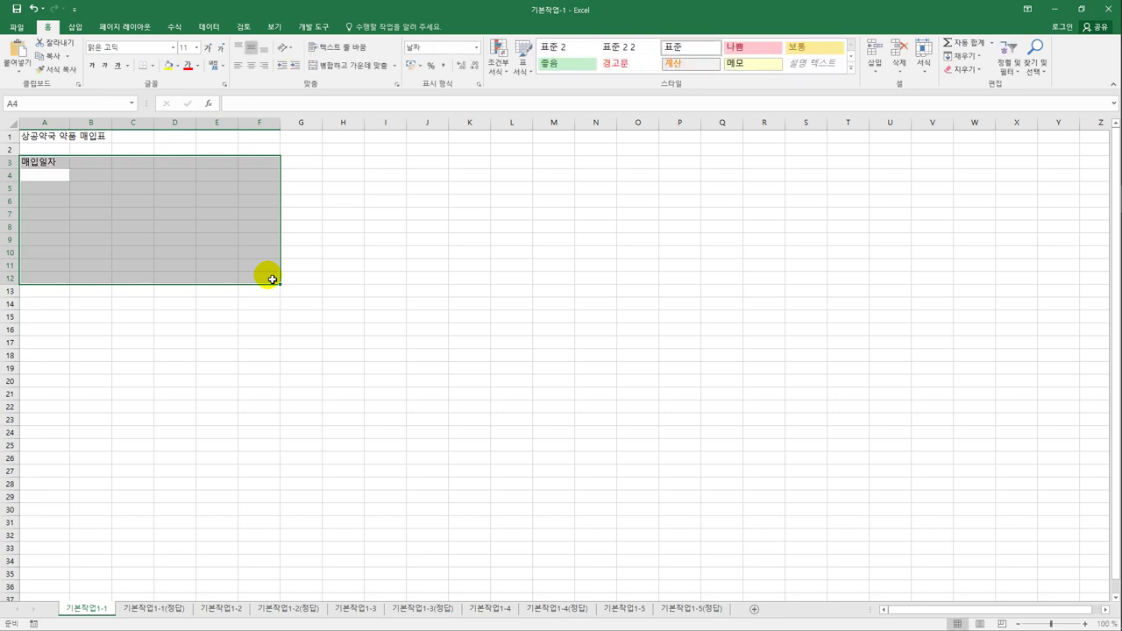
type("2021-")
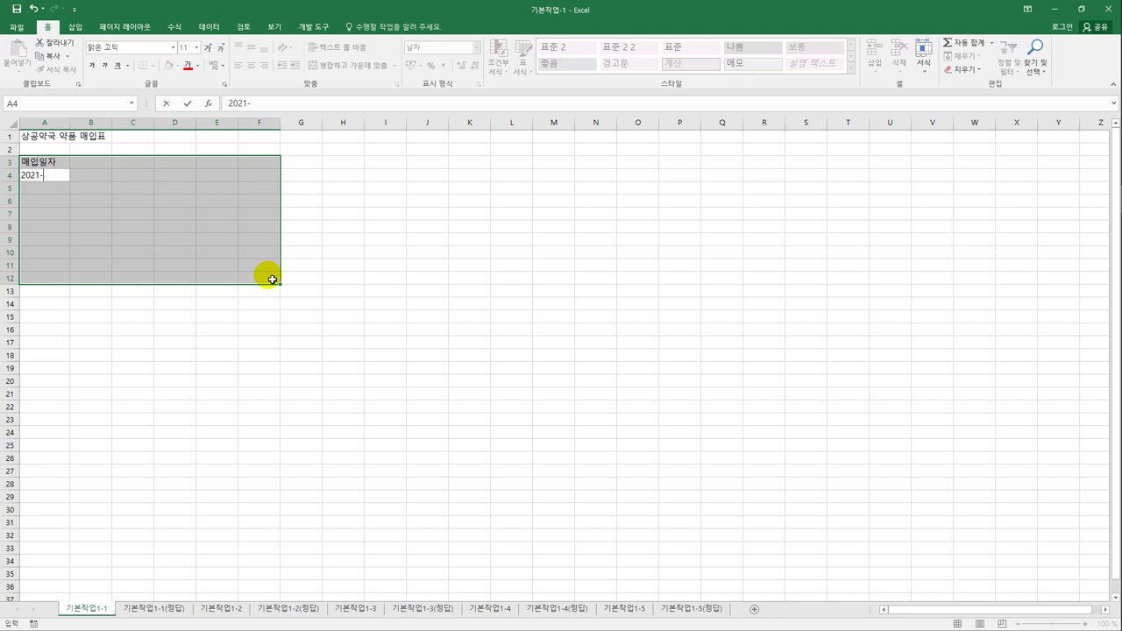
type("3-6")
key("Return")
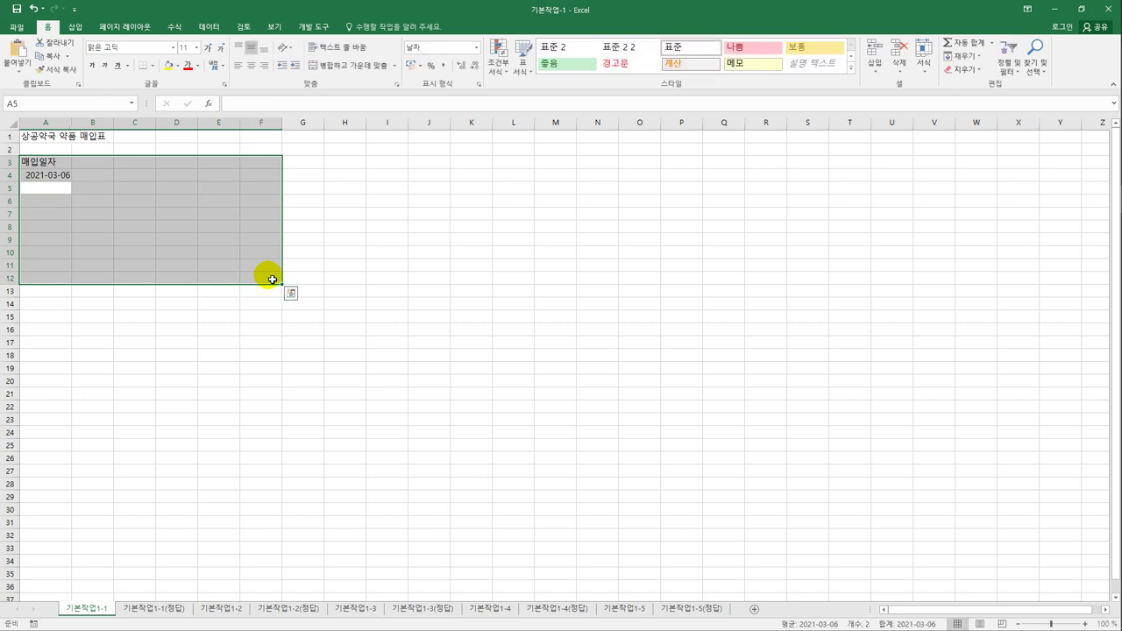
Advance through the rest of column A within the selected range and enter the heading 구분 in B3
key("Return")
key("Return")
key("Return")
key("Return")
key("Return")
key("Return")
key("Return")
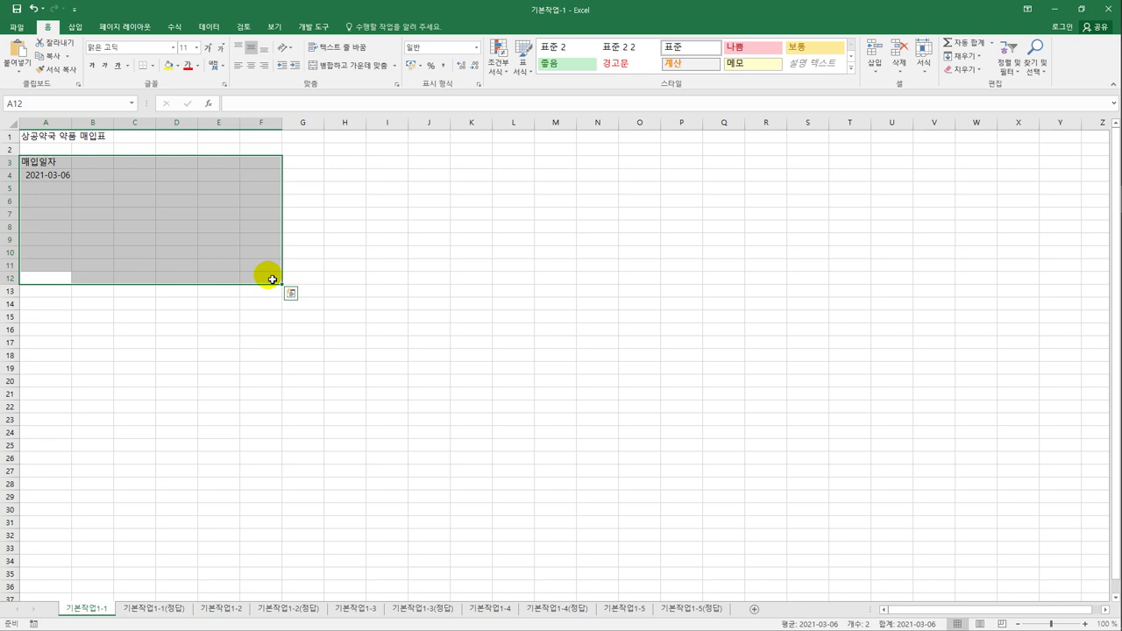
key("Return")
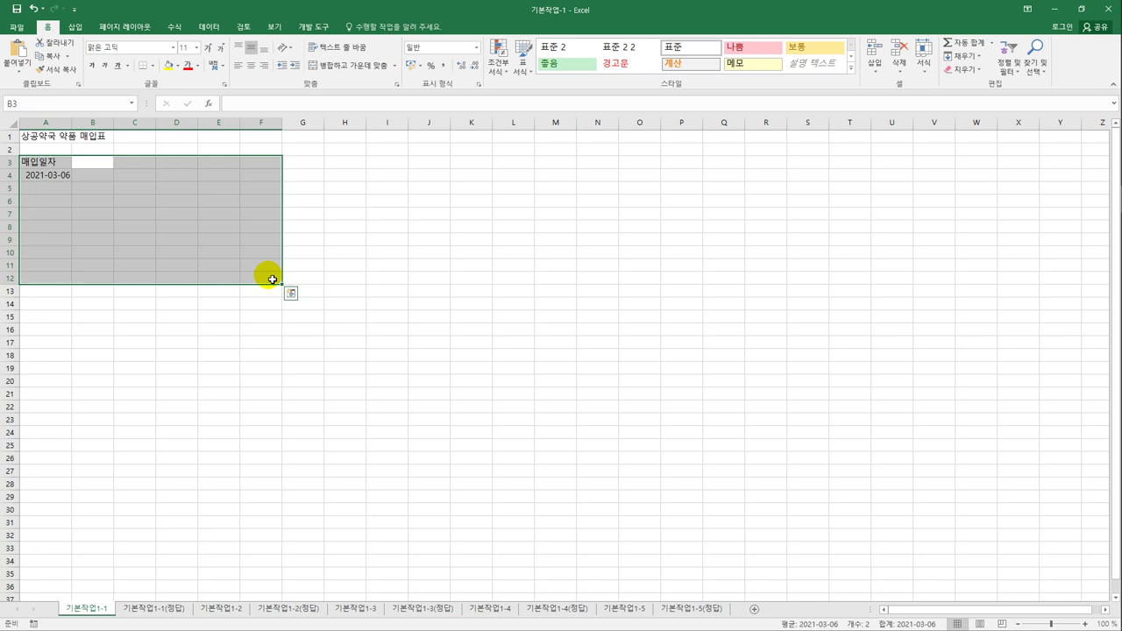
type("구분")
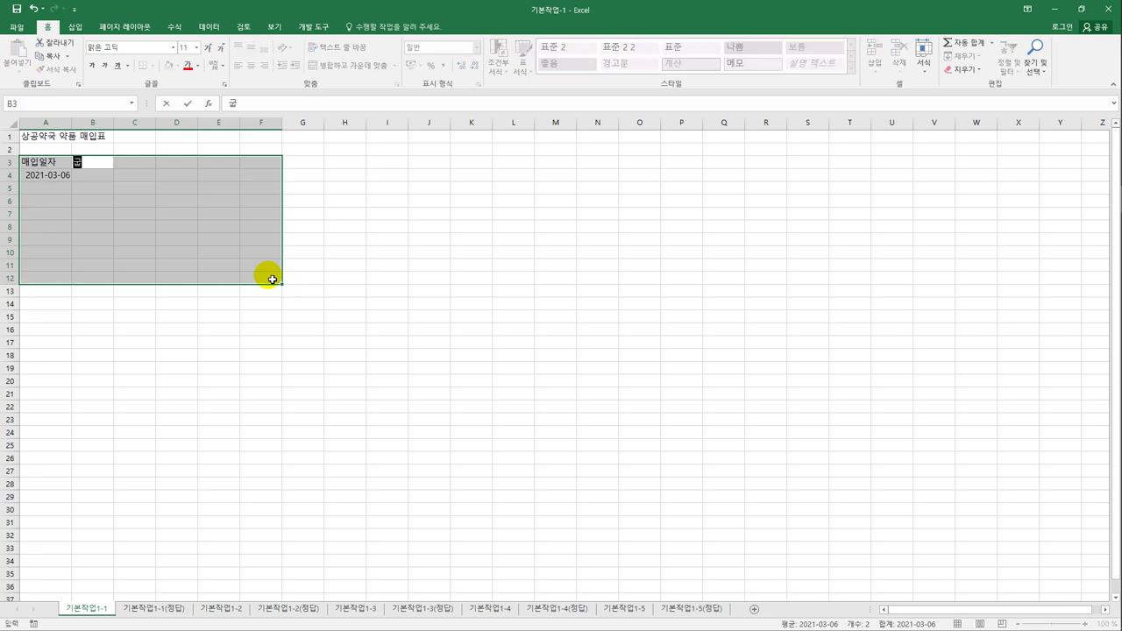
key("Return")
Advance the active cell down column B to C3 while keeping the range A3:F12 selected
key("Return")
key("Return")
key("Return")
key("Return")
key("Return")
key("Return")
key("Return")
key("Return")
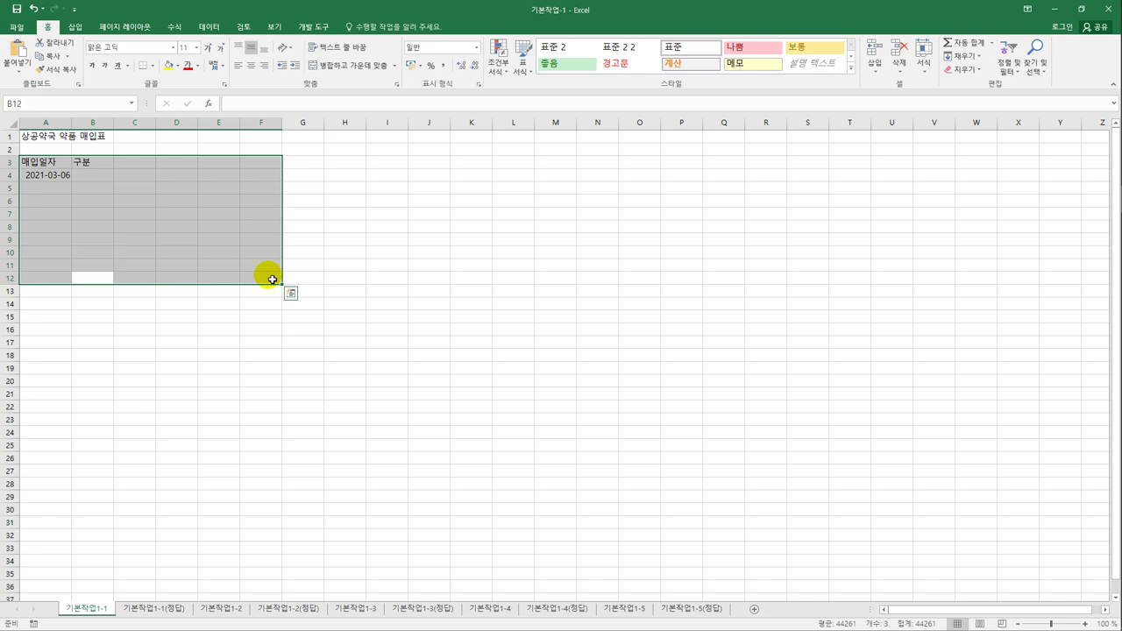
key("Return")
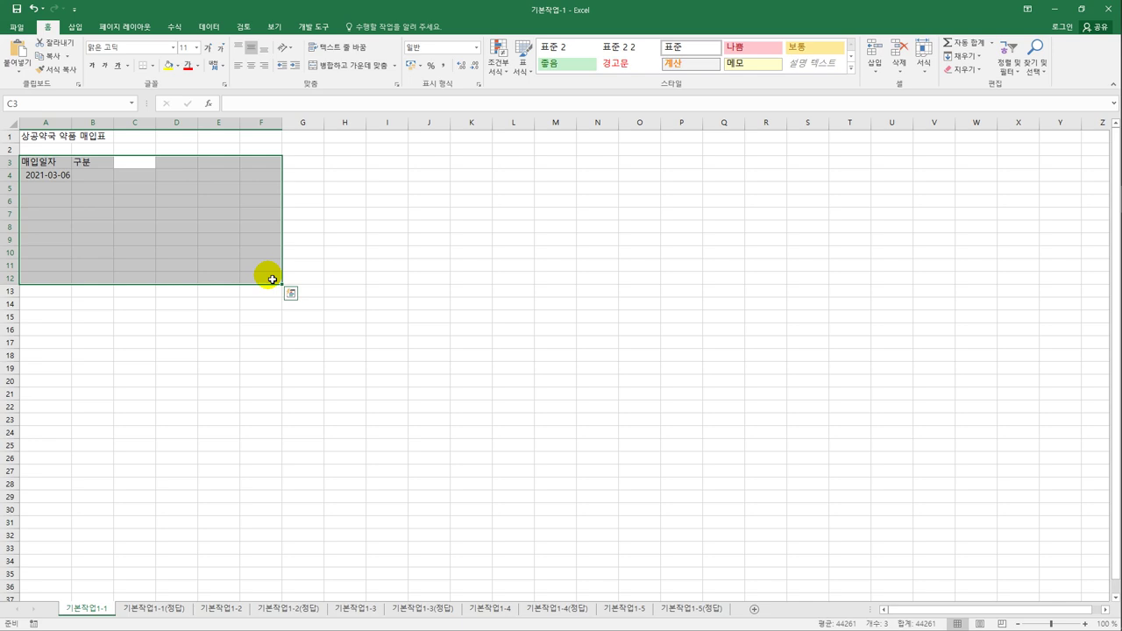
Step the active cell backwards from C3 through column B to the 구분 heading in B3, keeping the selection
key("shift+Return")
key("shift+Return")
key("shift+Return")
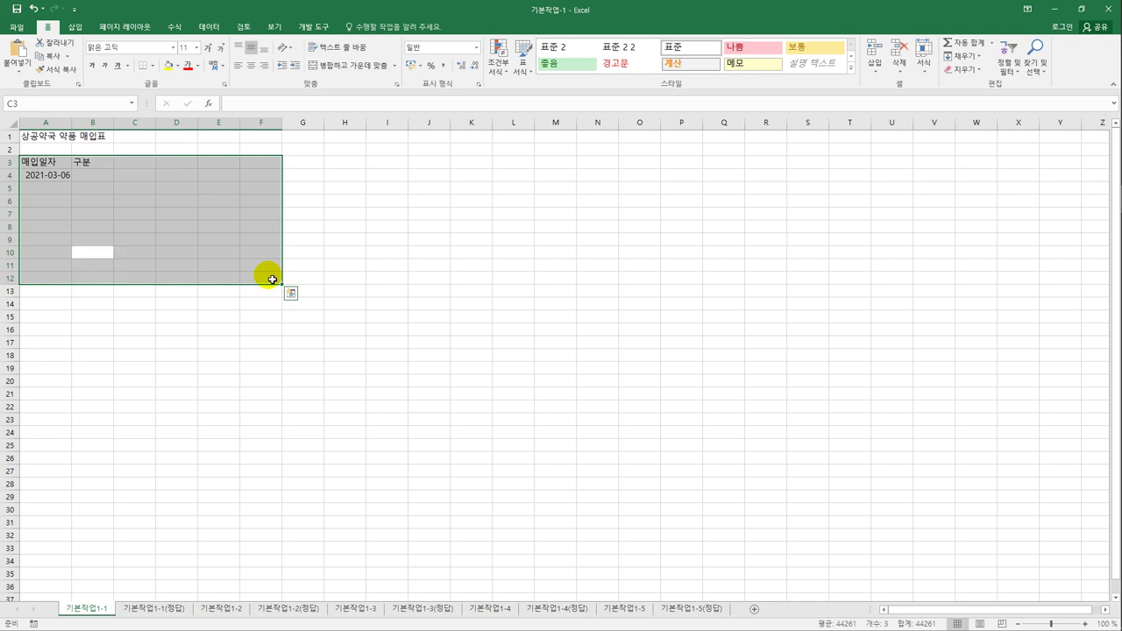
key("shift+Return")
key("shift+Return")
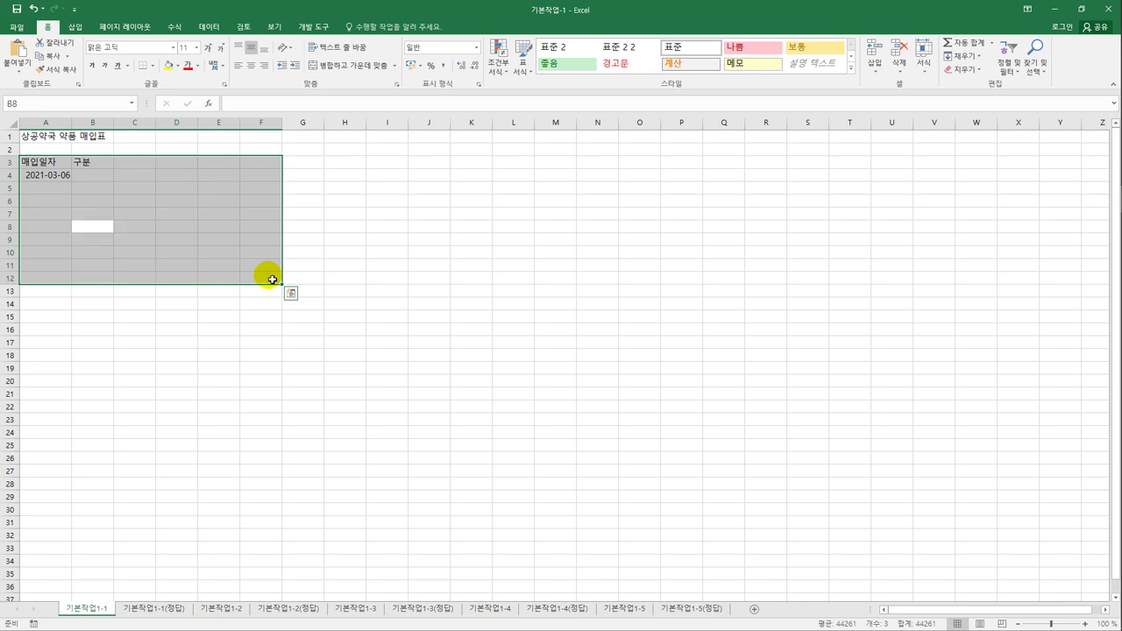
key("shift+Return")
key("shift+Return")
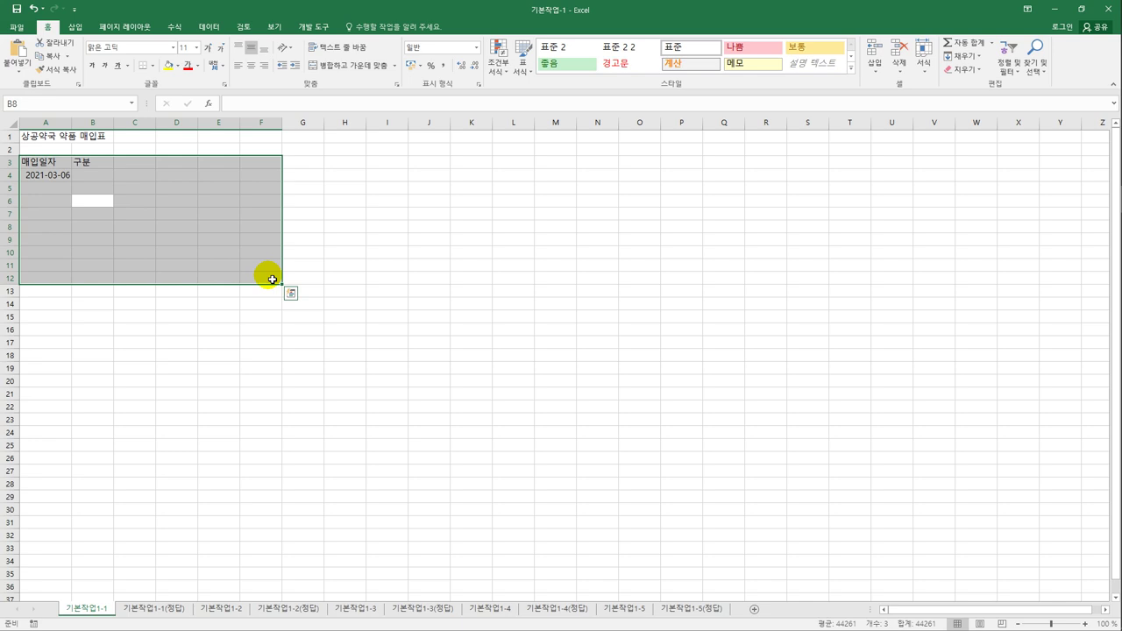
key("shift+Return")
key("shift+Return")
key("shift+Return")
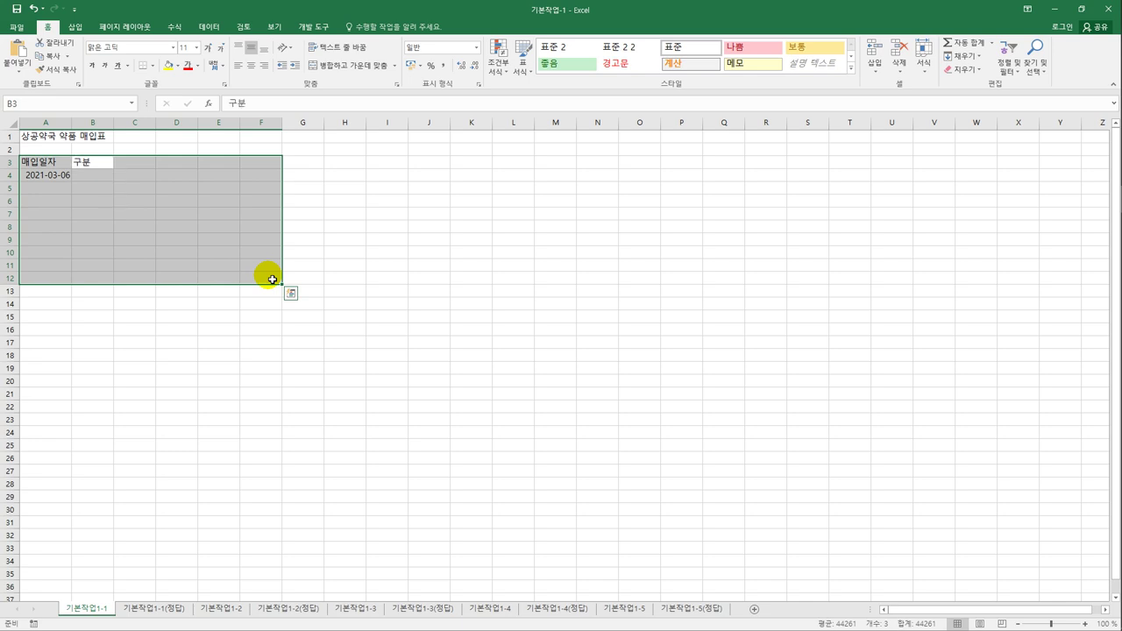
Move the active cell down column B to B12 and back up to B5 inside the selected range
key("Return")
key("Return")
key("Return")
key("Return")
key("Return")
key("Return")
key("Return")
key("Return")
key("Return")
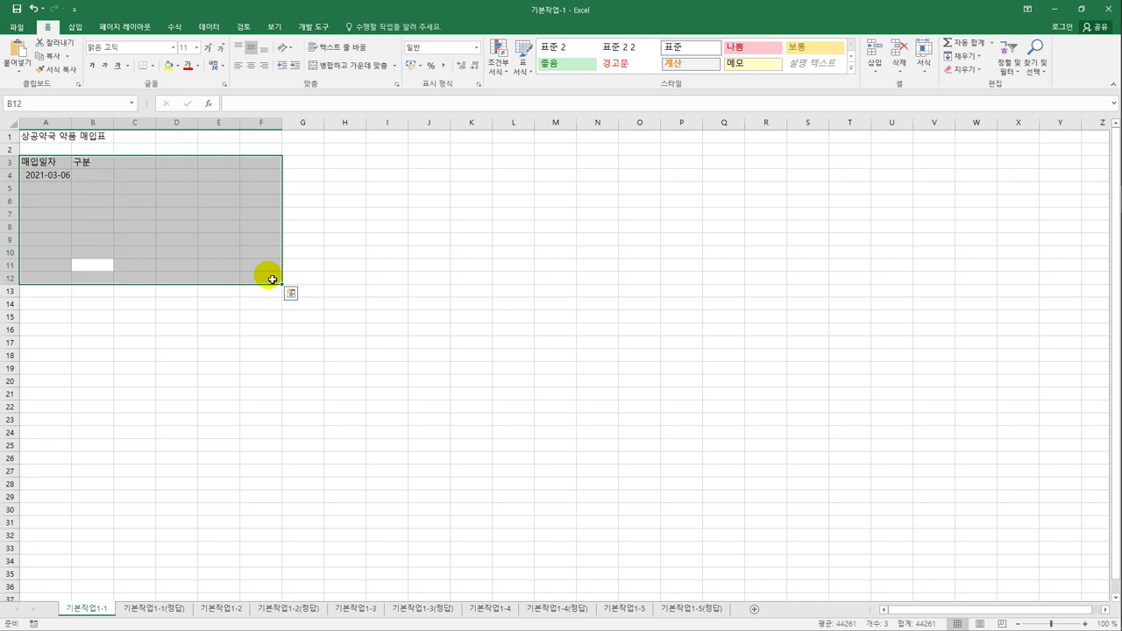
key("shift+Return")
key("shift+Return")
key("shift+Return")
key("shift+Return")
key("shift+Return")
key("shift+Return")
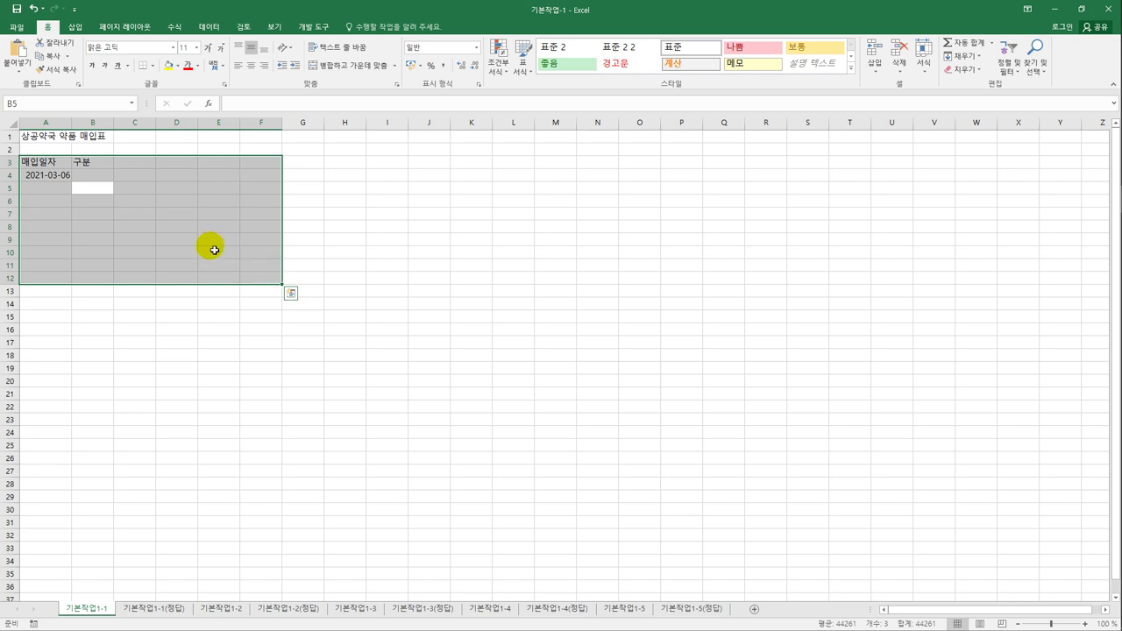
Review the completed tables on the answer sheets 기본작업1-1(정답), 기본작업1-2(정답) and 기본작업1-3(정답)
left_click(140, 614)
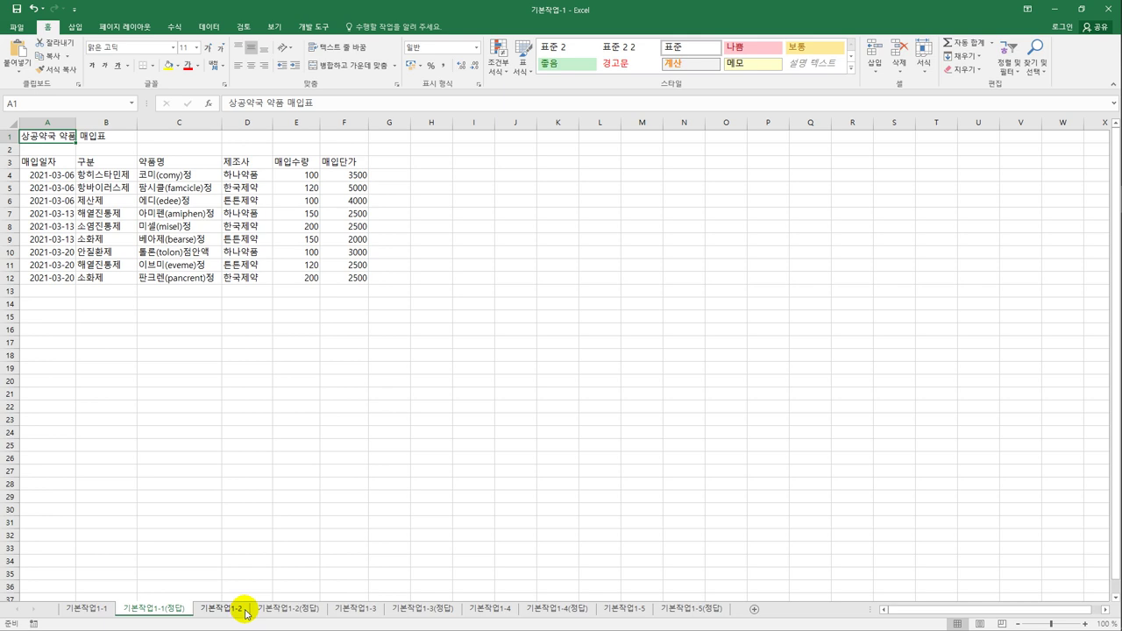
left_click(276, 611)
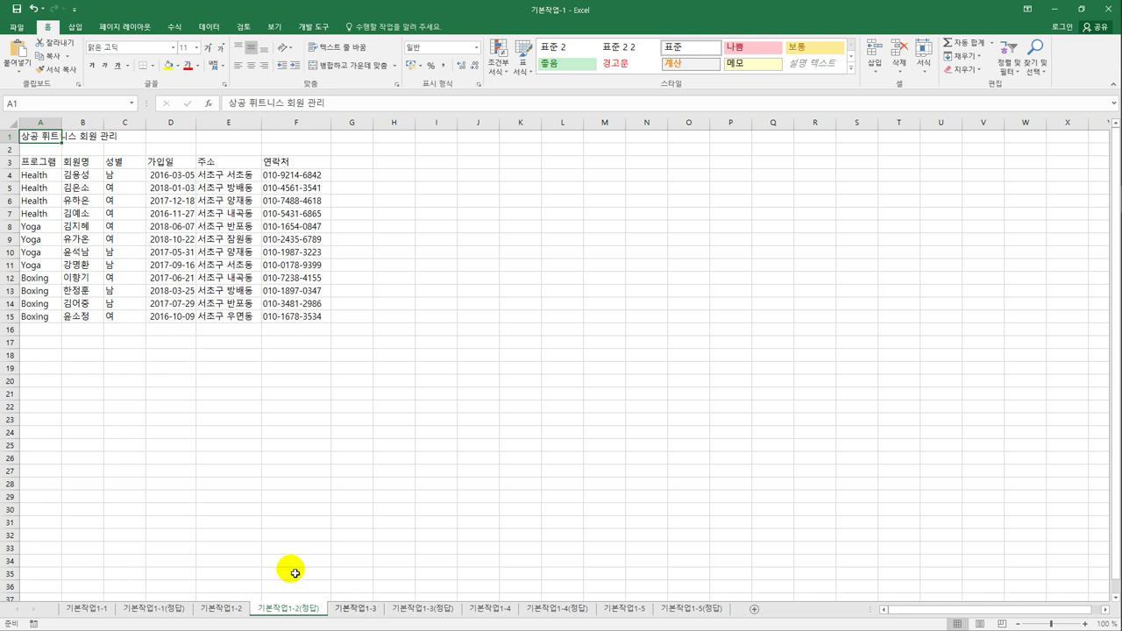
left_click(418, 608)
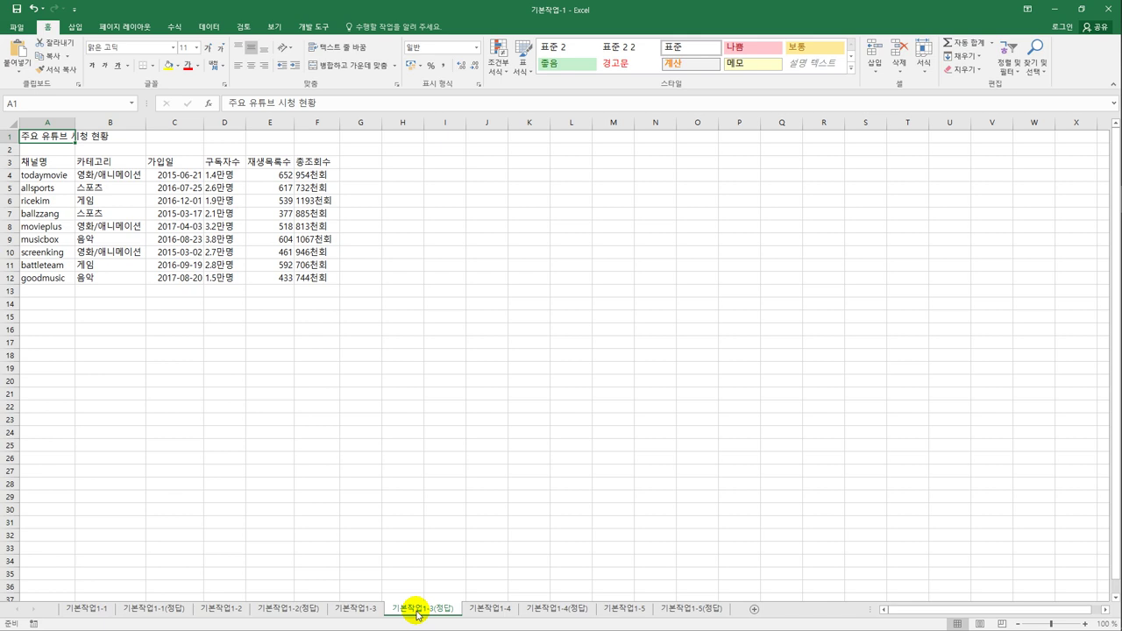
Review the completed tables on the answer sheets 기본작업1-4(정답) and 기본작업1-5(정답)
left_click(577, 611)
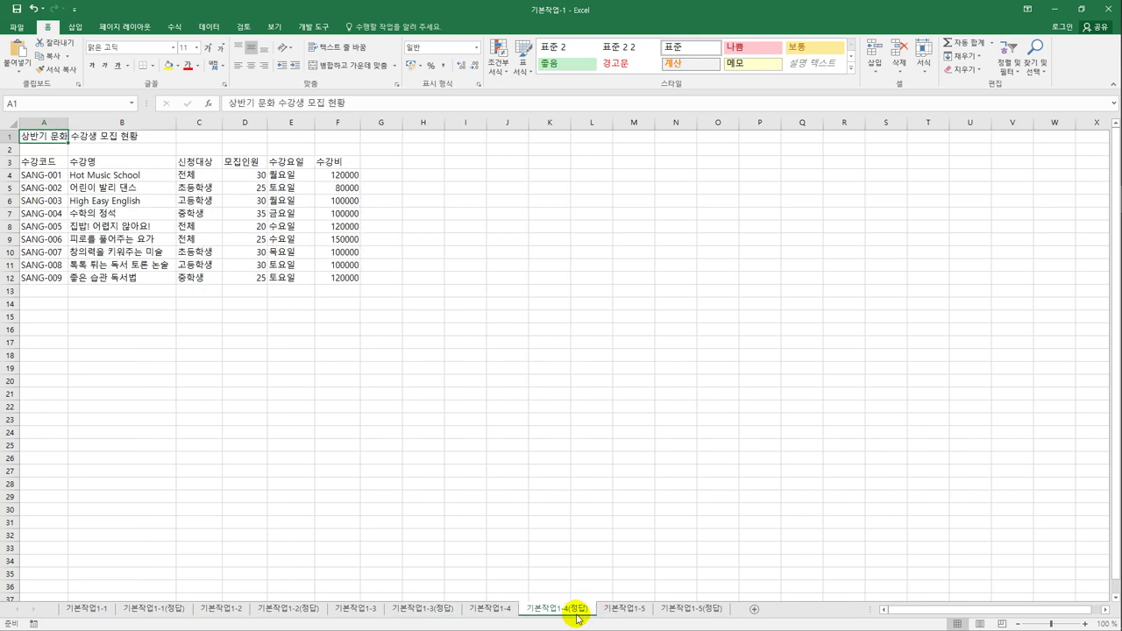
left_click(692, 611)
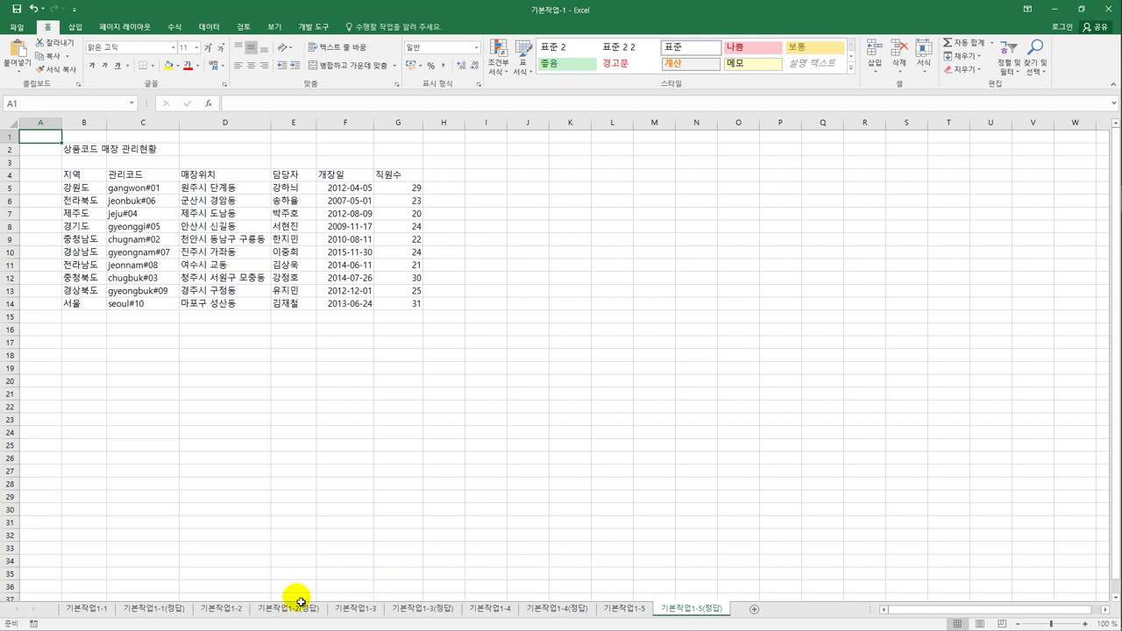
On sheet 기본작업1-2, enter 01234 in cell A4 without an apostrophe prefix
left_click(220, 608)
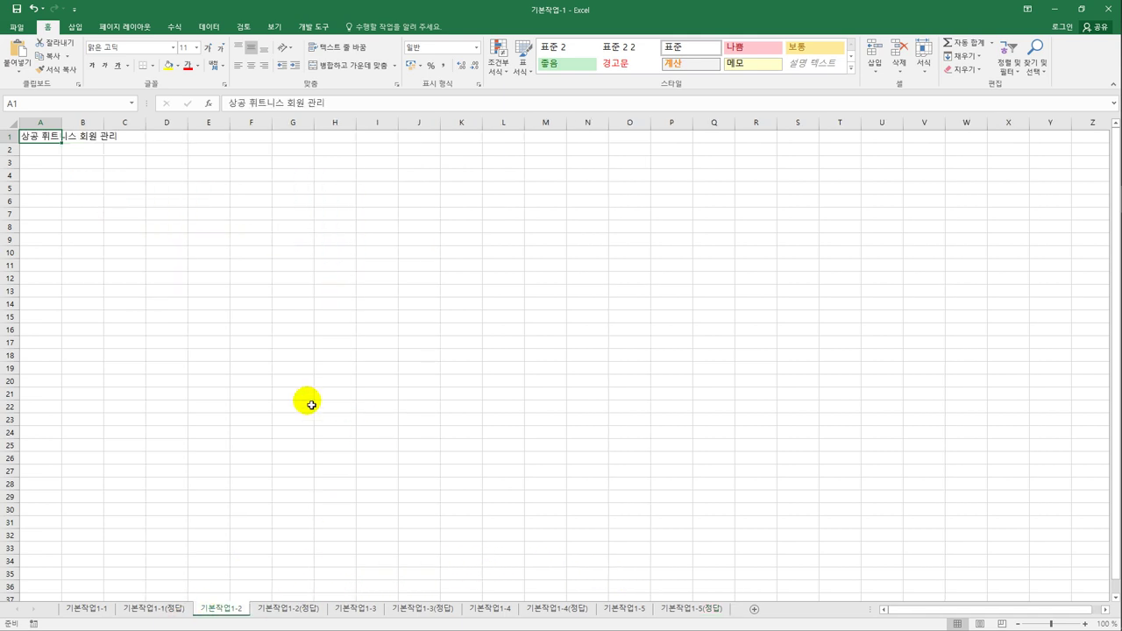
left_click(58, 175)
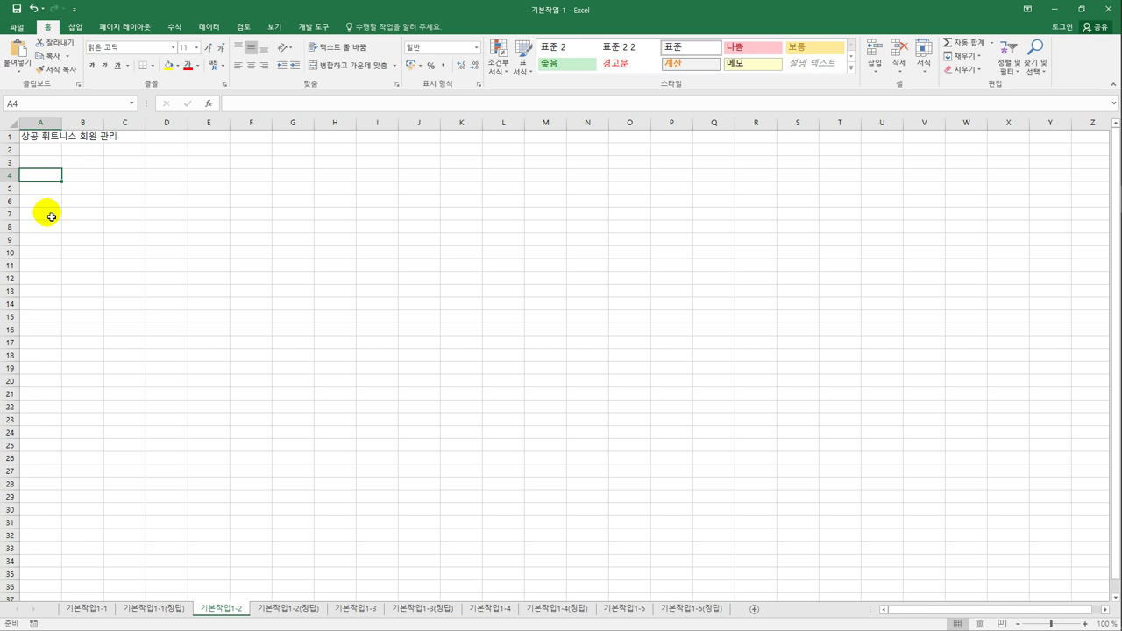
type("0")
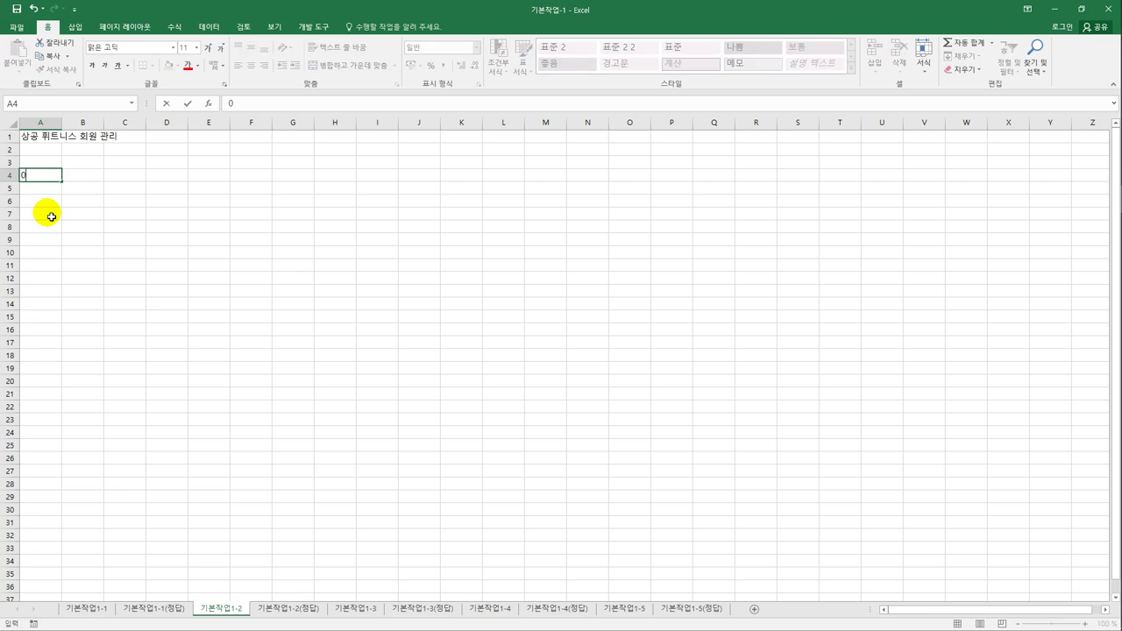
type("1234")
key("Return")
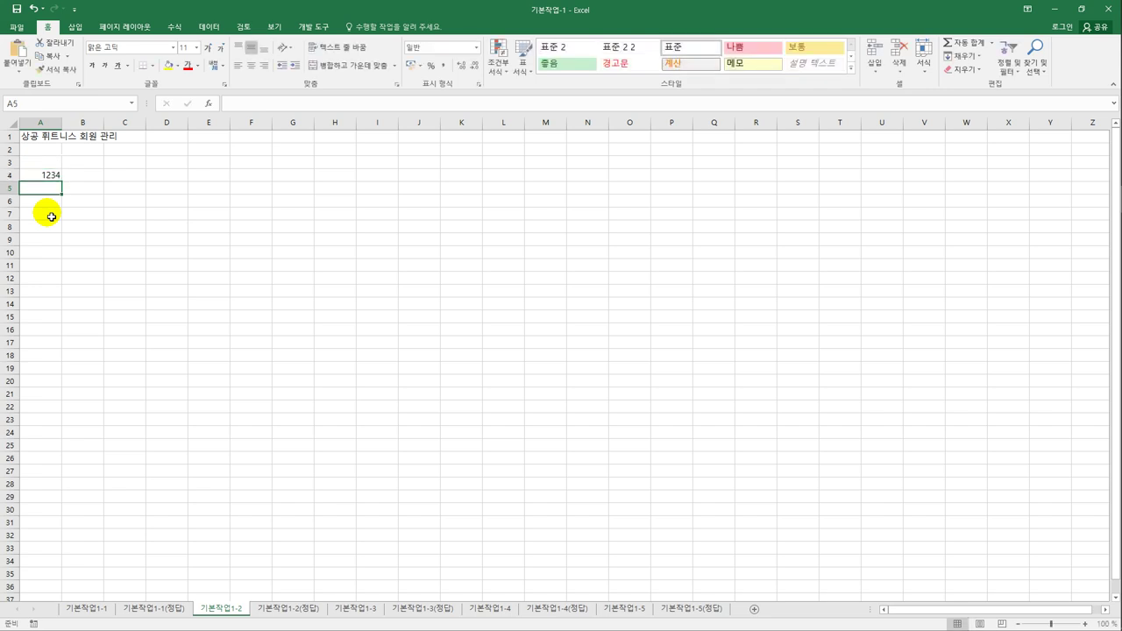
Enter 01234 as text in cell A5 by prefixing the value with an apostrophe
key("Up")
key("Down")
type("'")
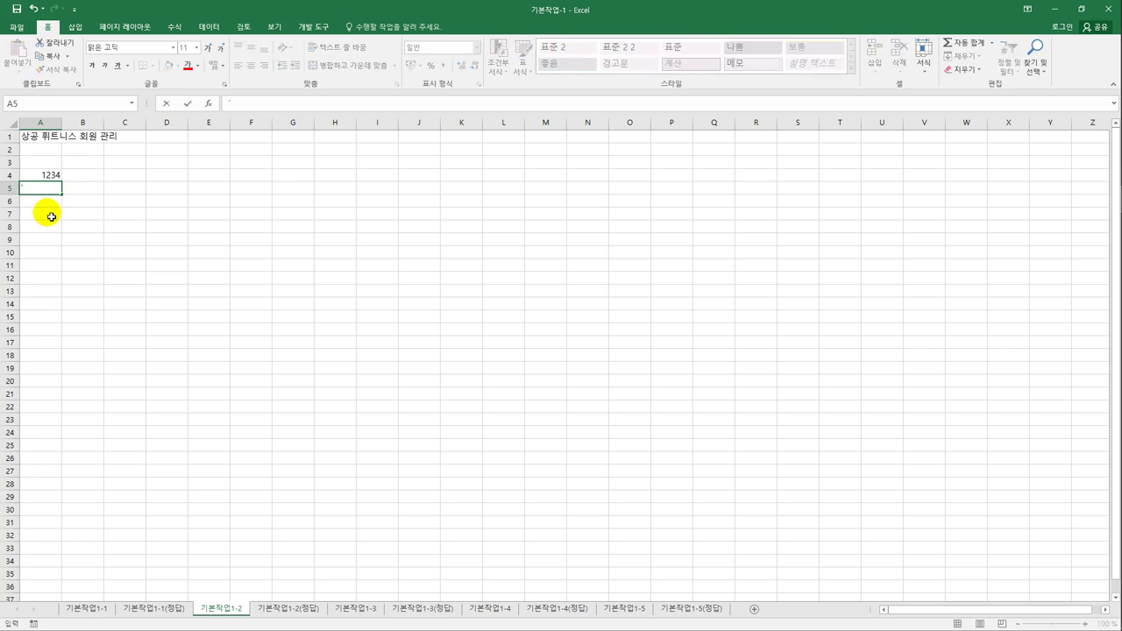
type("01234")
key("Return")
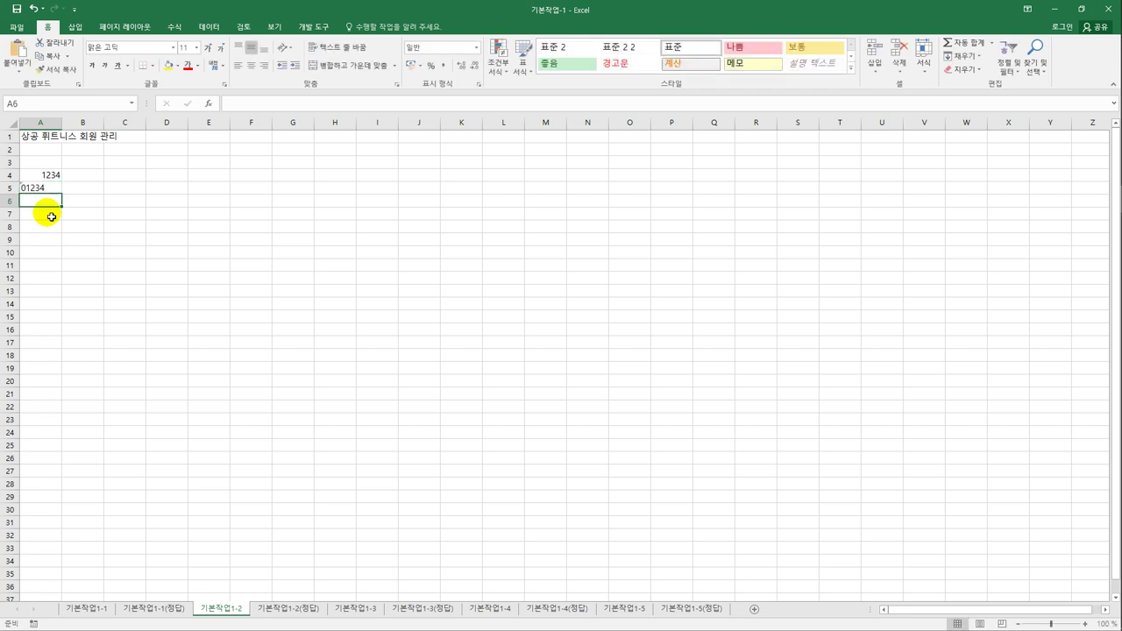
Try converting the text value in A5 to a number with 숫자로 변환, and undo the conversion
key("Up")
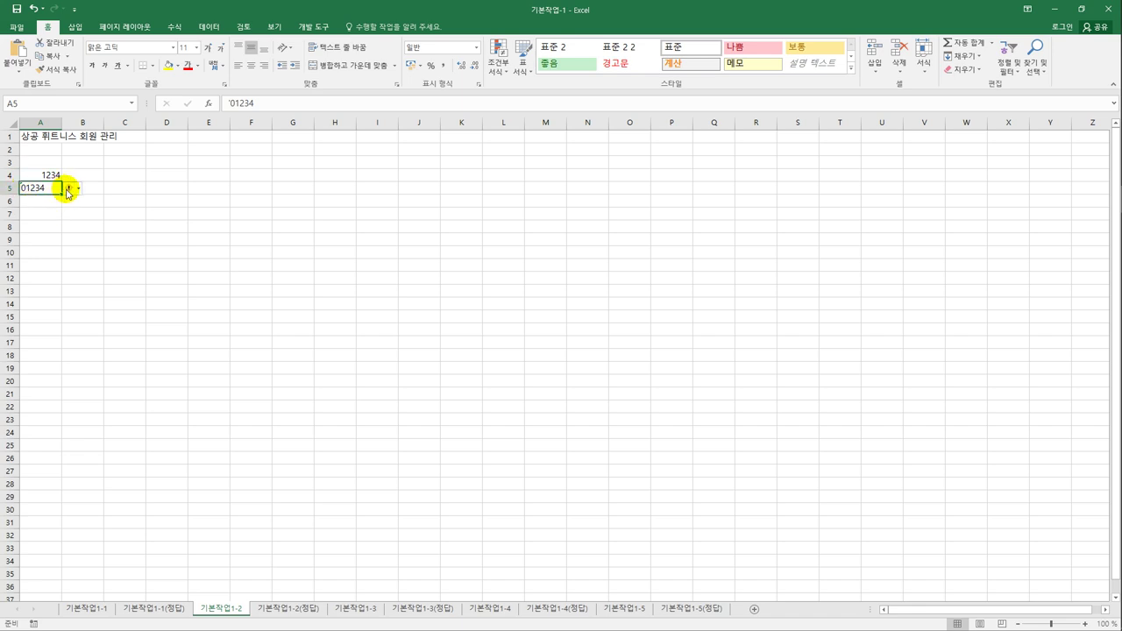
mouse_move(69, 193)
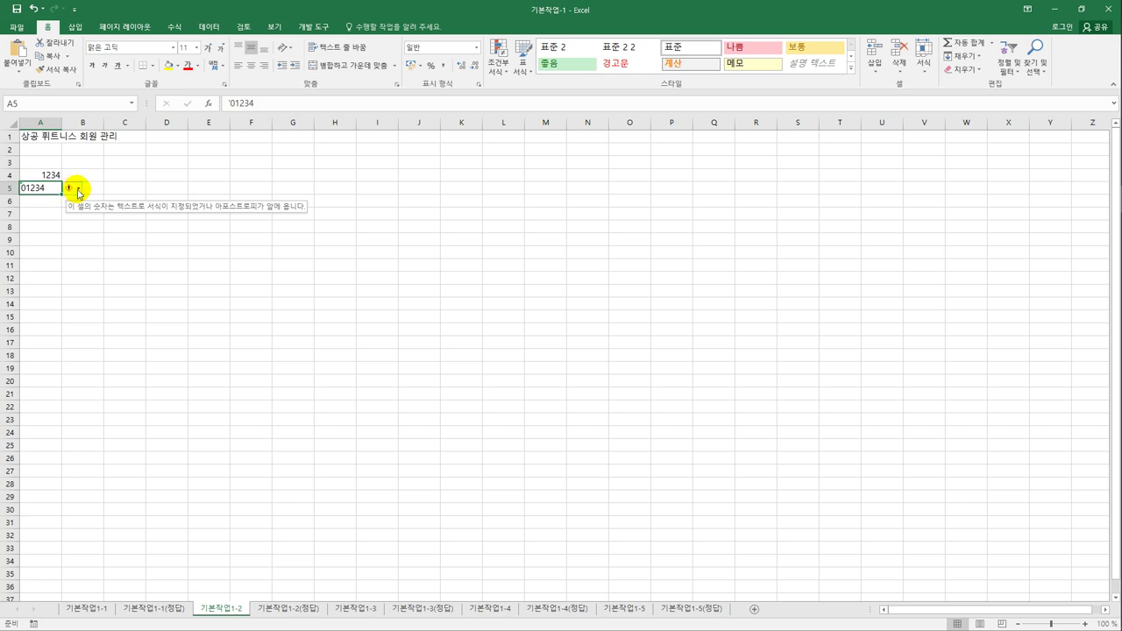
left_click(78, 192)
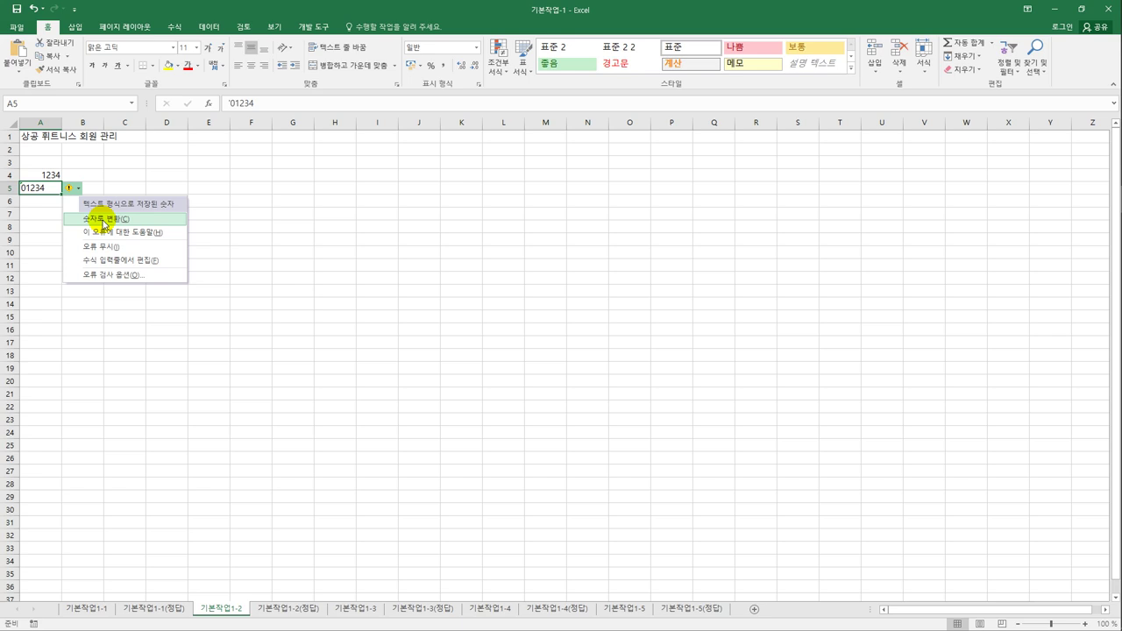
left_click(104, 219)
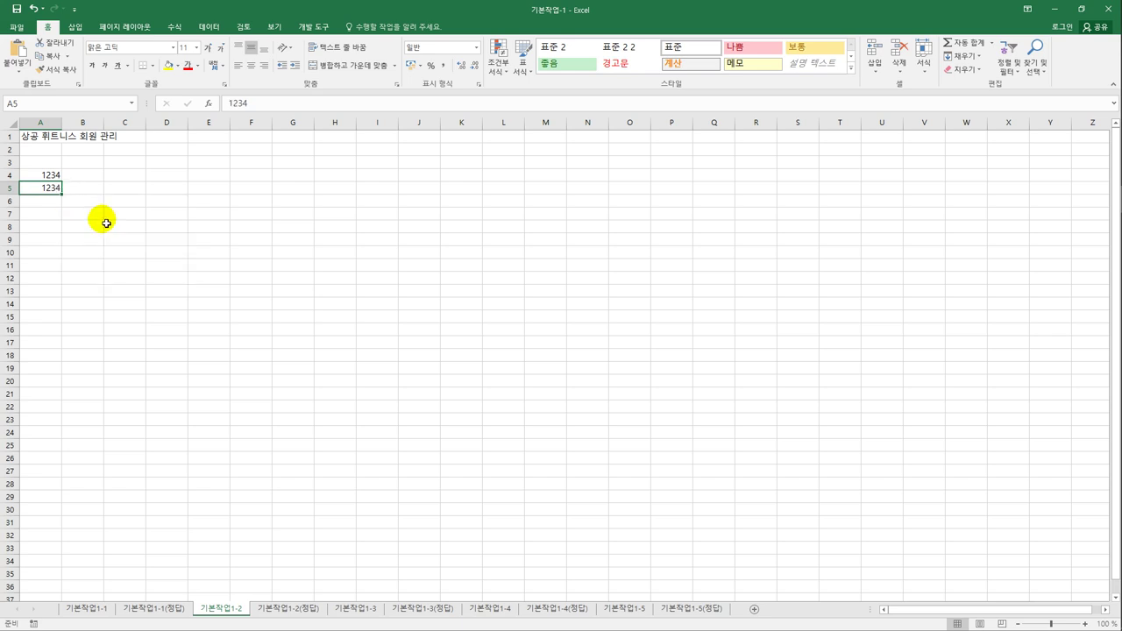
left_click(33, 8)
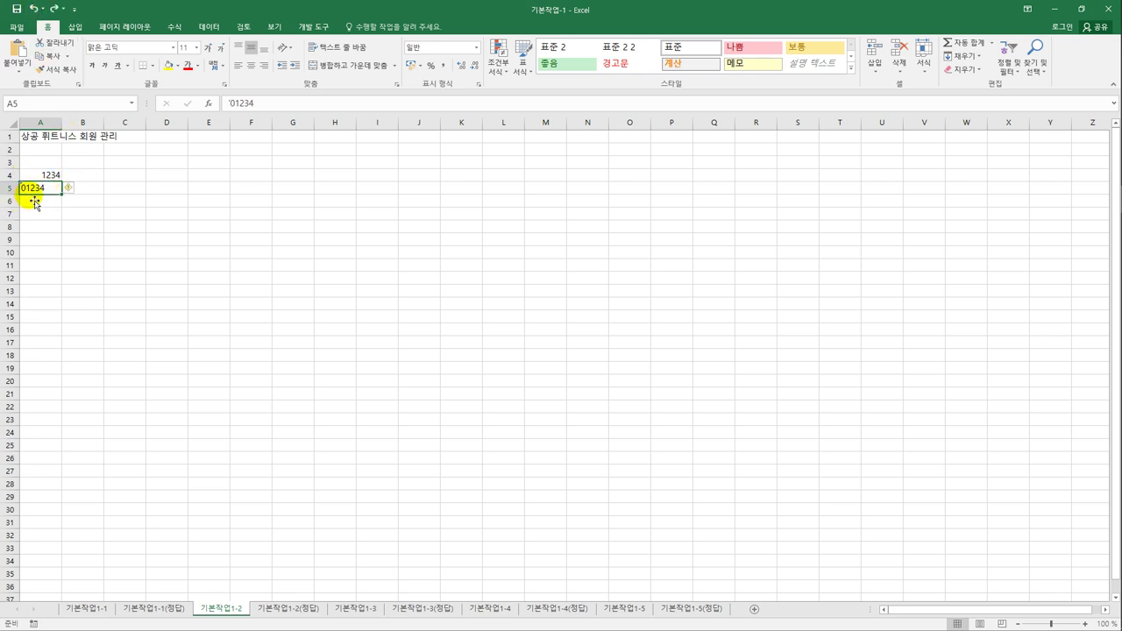
Ignore the number-stored-as-text error on cell A5 with 오류 무시
left_click(71, 188)
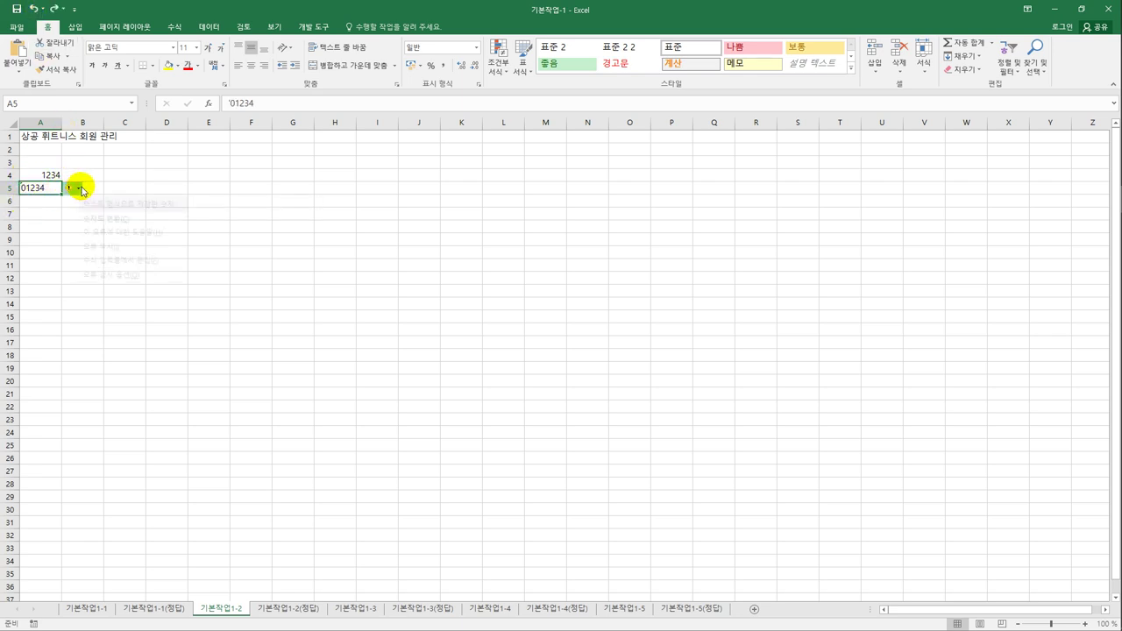
left_click(103, 248)
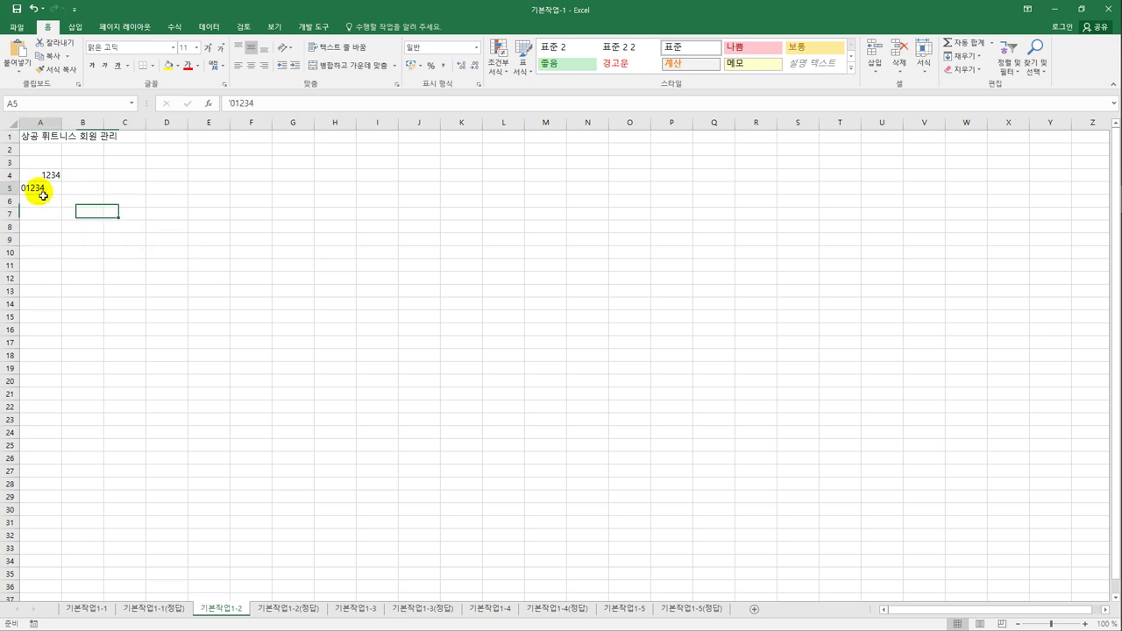